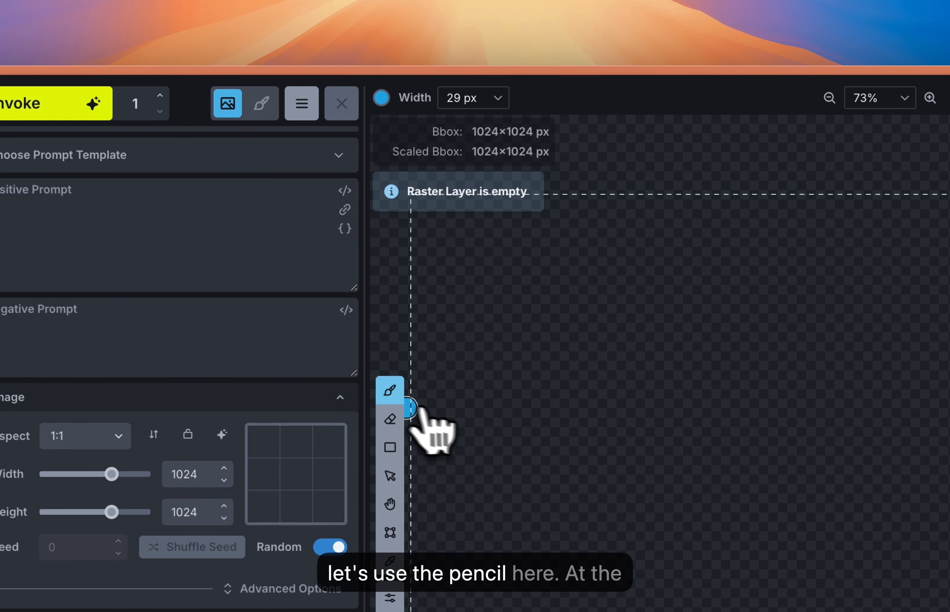
Step: Set the brush color to white (RGB 255, 255, 255) and paint two freehand strokes inside the bounding box
click(382, 98)
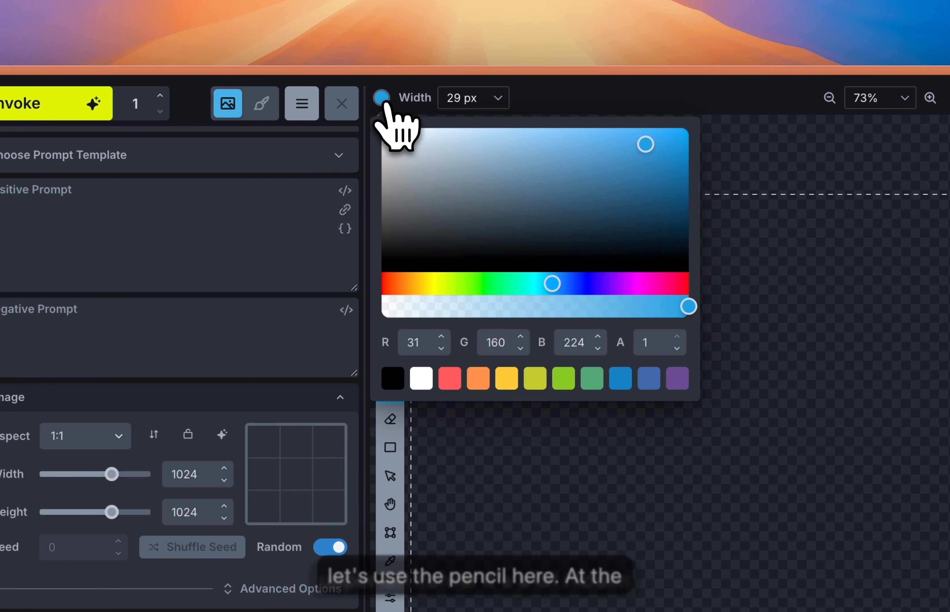
drag(403, 142, 357, 115)
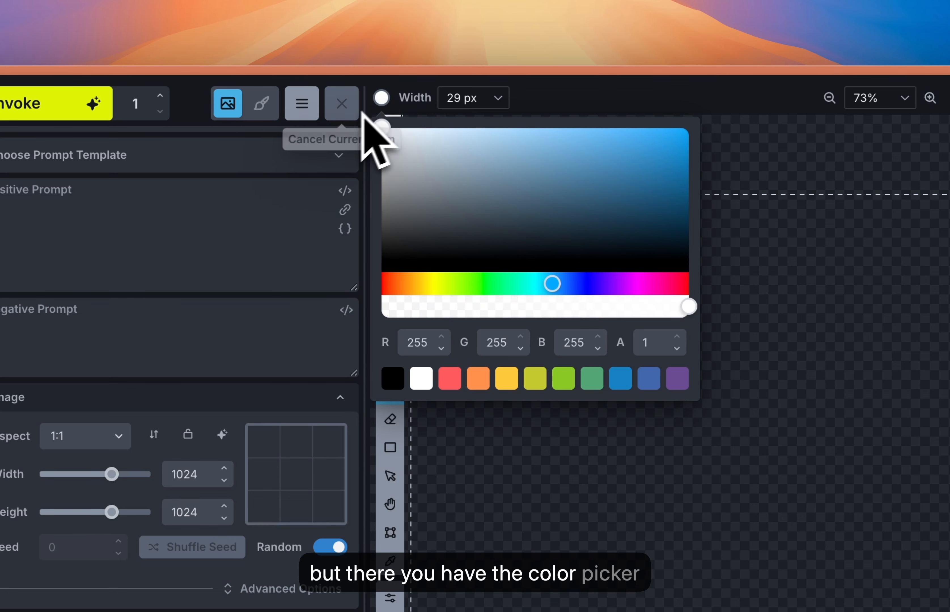
click(485, 100)
drag(528, 353, 676, 611)
mouse_move(777, 585)
mouse_down()
mouse_move(787, 548)
mouse_move(767, 473)
mouse_up()
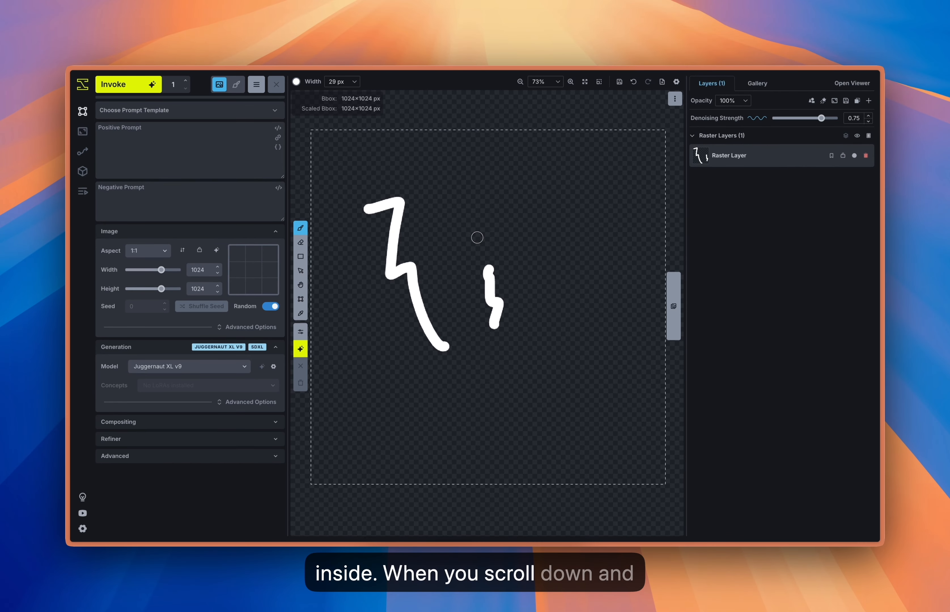
Step: Try zooming the canvas in and out, settle on 60%, and pan until the bounding box is roughly centered
scroll(472, 235, down, 5)
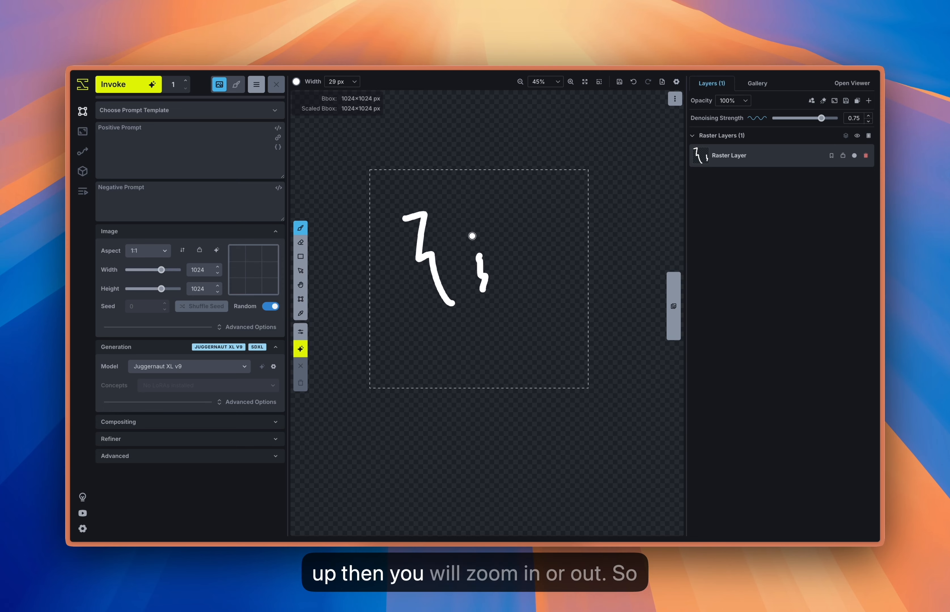
scroll(472, 235, up, 4)
scroll(458, 225, down, 1)
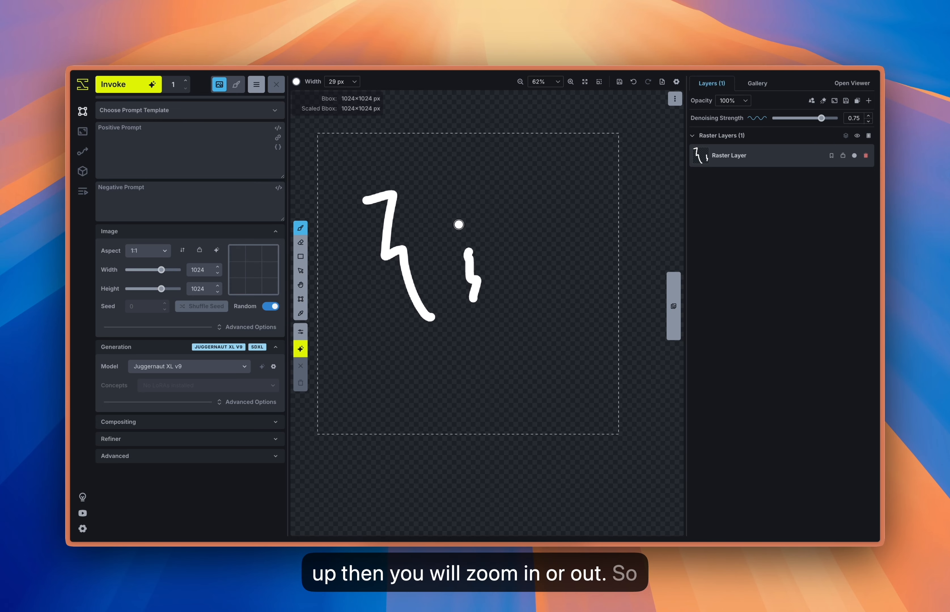
scroll(458, 224, down, 2)
scroll(453, 220, up, 3)
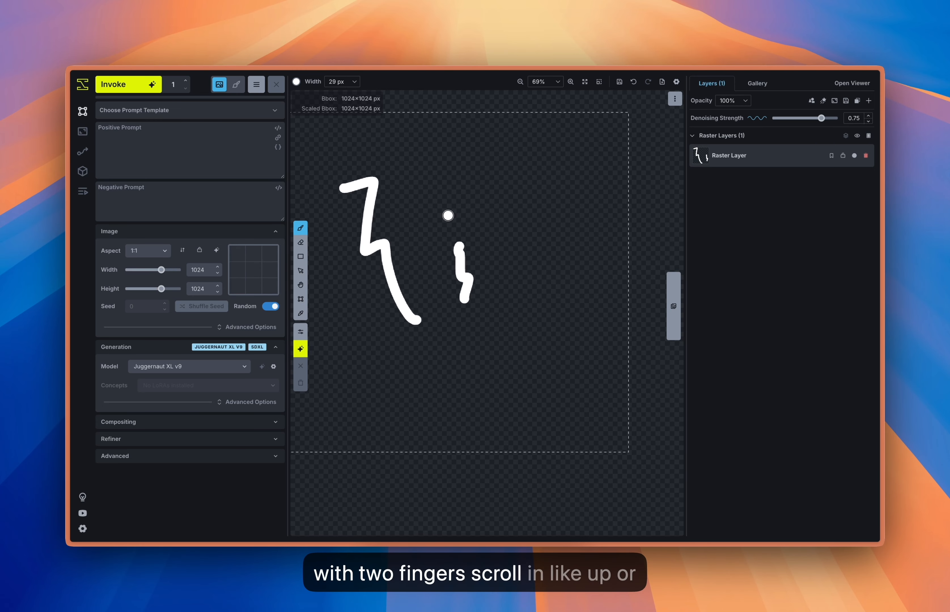
scroll(447, 213, down, 2)
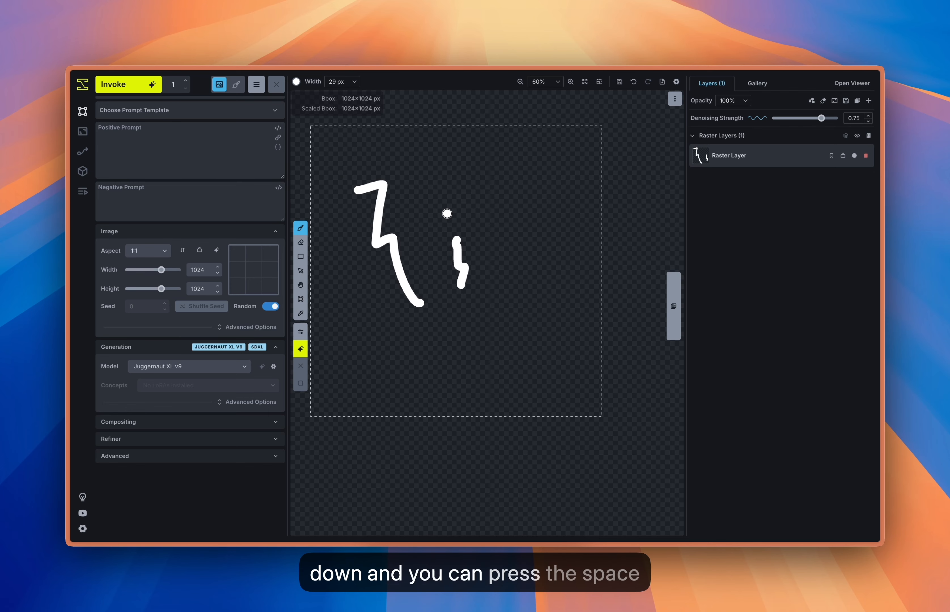
key(space)
mouse_move(478, 235)
mouse_down()
mouse_move(498, 260)
mouse_move(479, 263)
mouse_move(499, 265)
mouse_up()
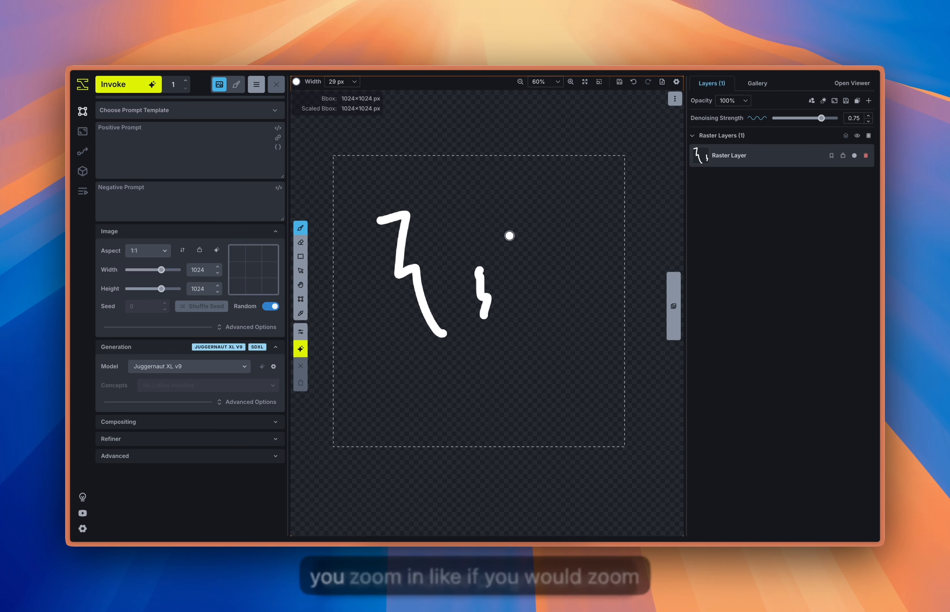
Step: Try brush widths up to 500 px, reduce the brush to 2 px, and erase the upper thin line on the canvas
scroll(510, 236, up, 10)
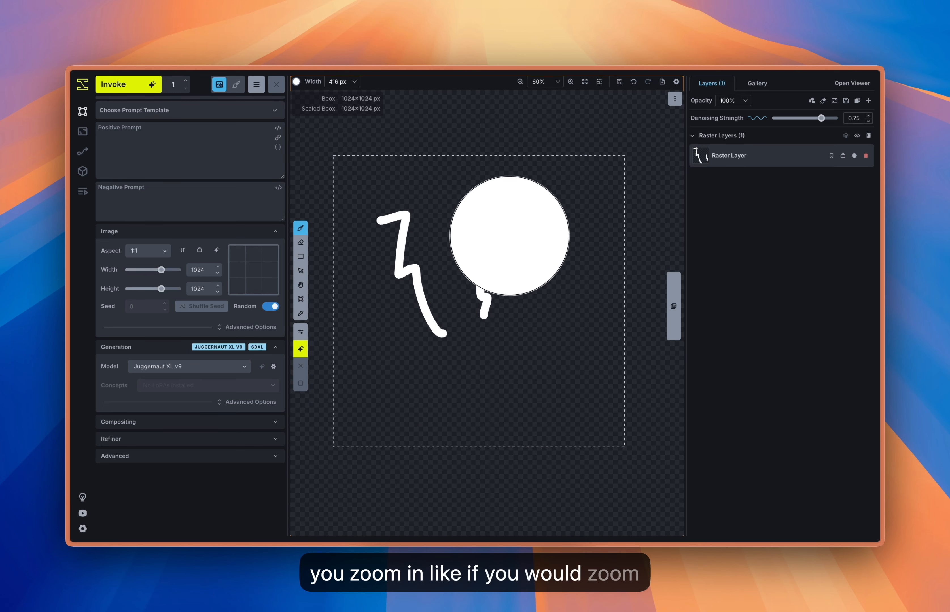
scroll(510, 236, down, 10)
scroll(509, 236, up, 10)
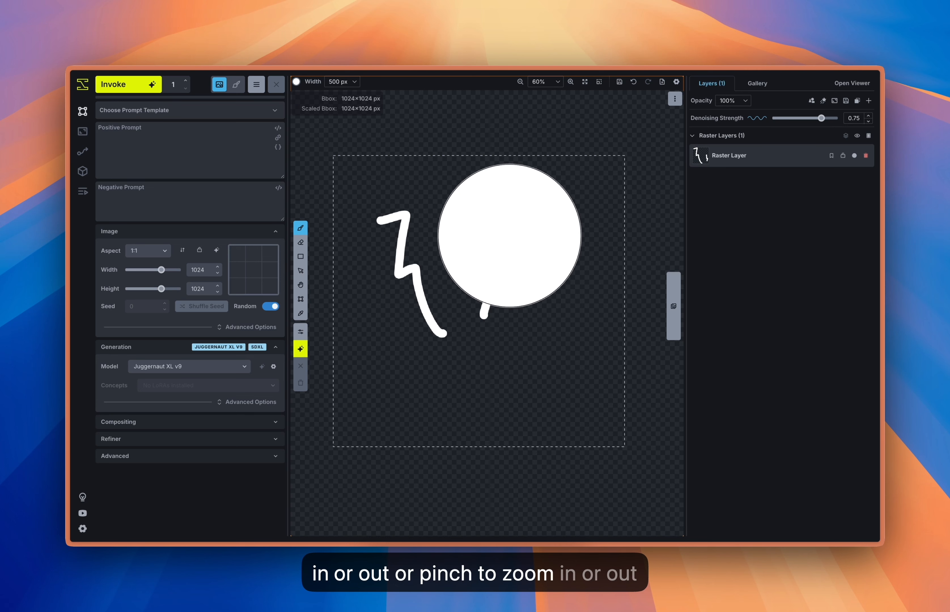
scroll(509, 236, down, 12)
scroll(509, 235, up, 6)
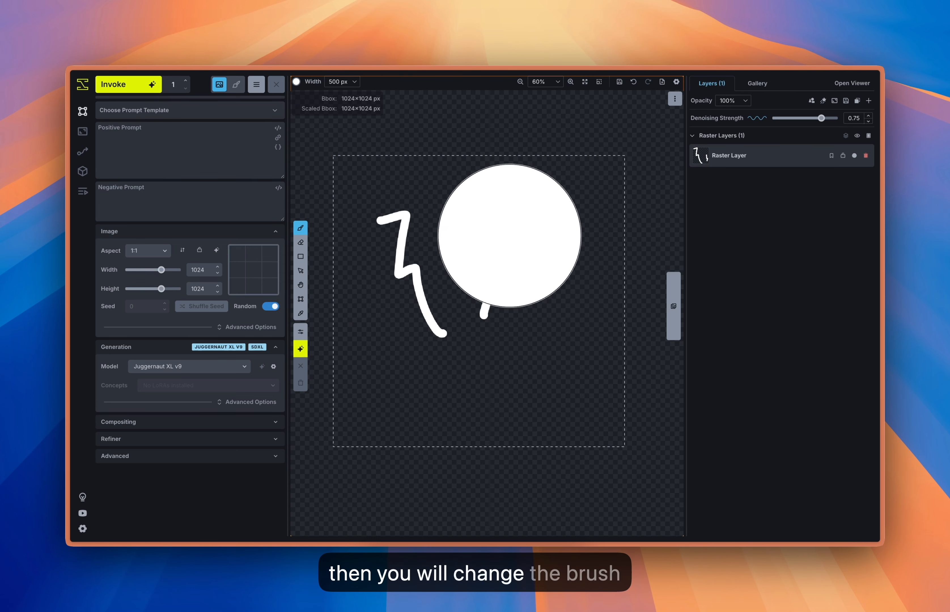
scroll(510, 236, down, 8)
scroll(510, 235, down, 5)
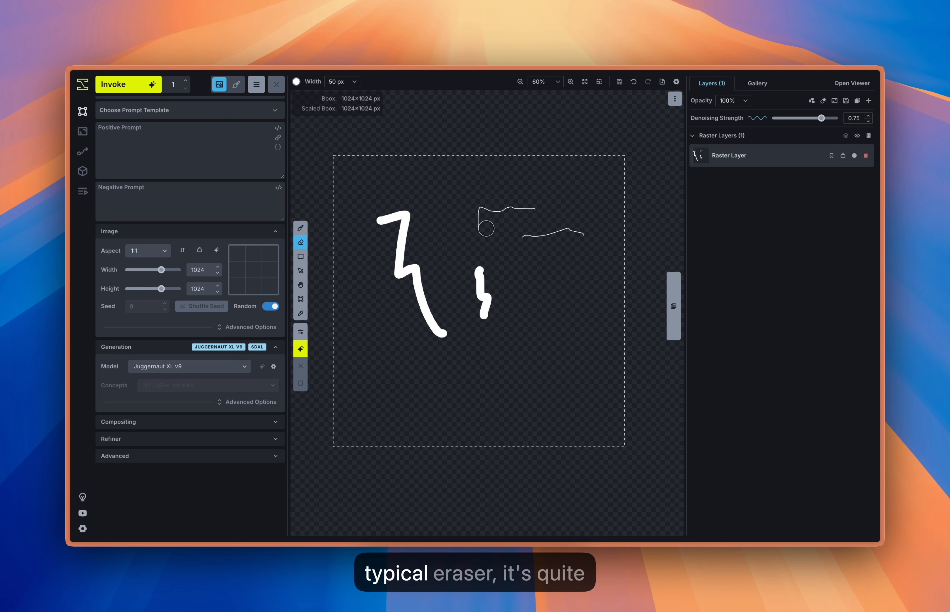
drag(479, 213, 558, 207)
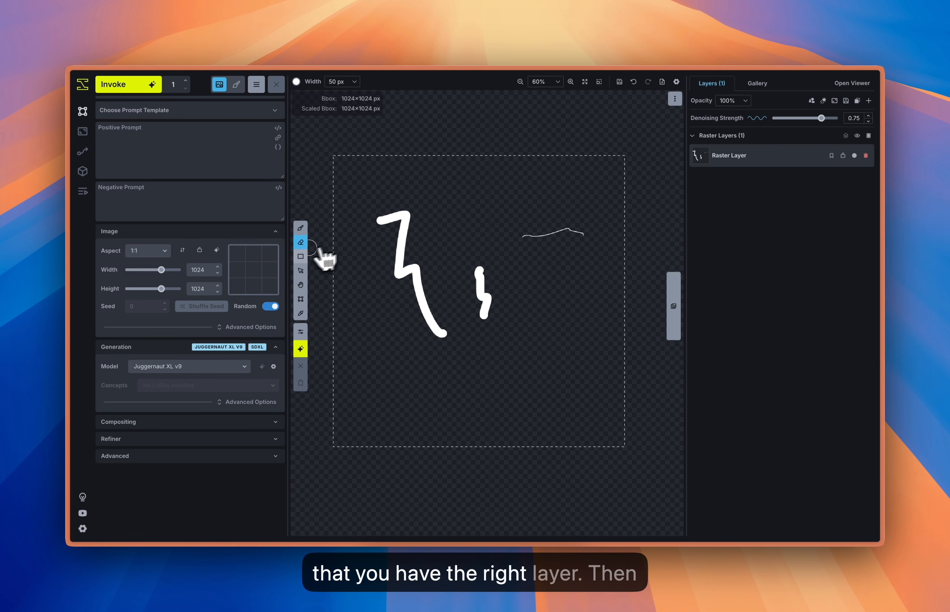
Step: Draw a white rectangle covering the whole bounding box and move it so its upper-left corner snaps to the box
click(300, 256)
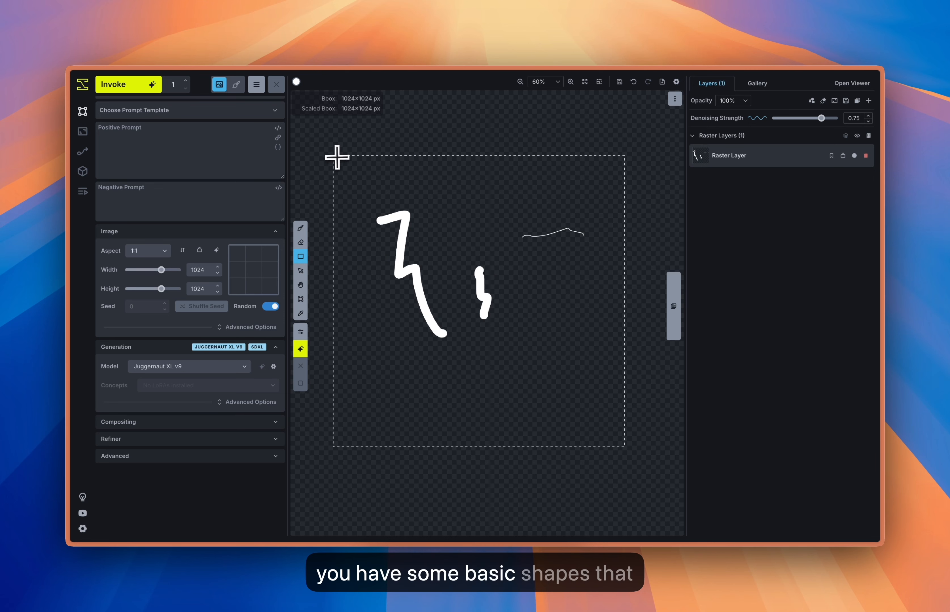
mouse_move(330, 152)
mouse_down()
mouse_move(403, 303)
mouse_move(605, 462)
mouse_move(627, 450)
mouse_up()
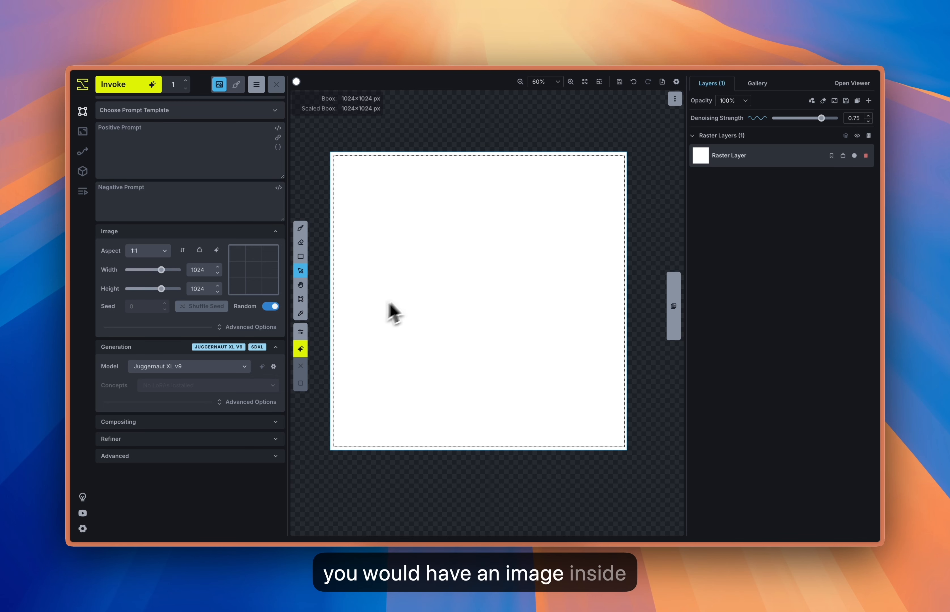
drag(390, 305, 414, 291)
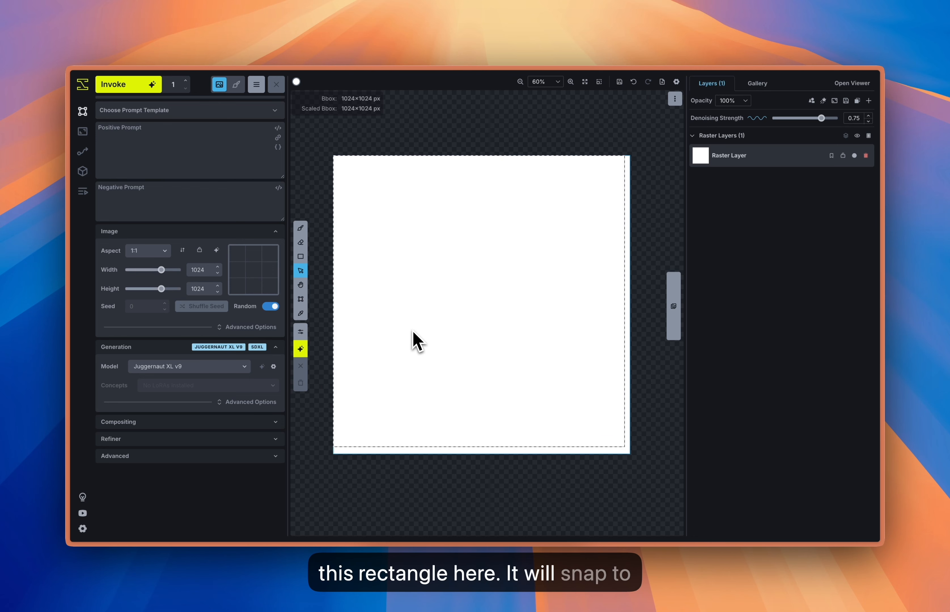
drag(406, 332, 419, 330)
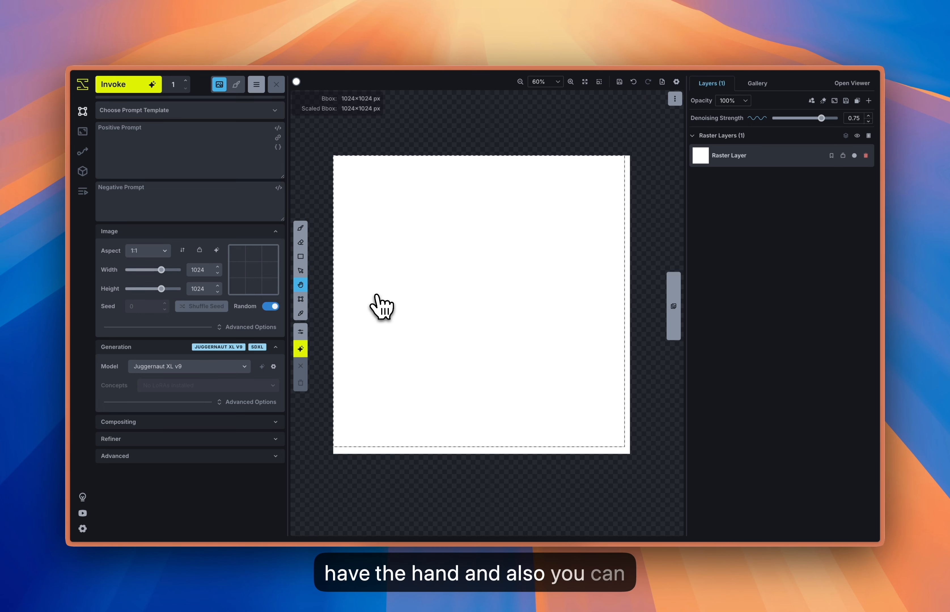
Step: Return to the brush tool and delete the raster layer holding the white rectangle
key(h)
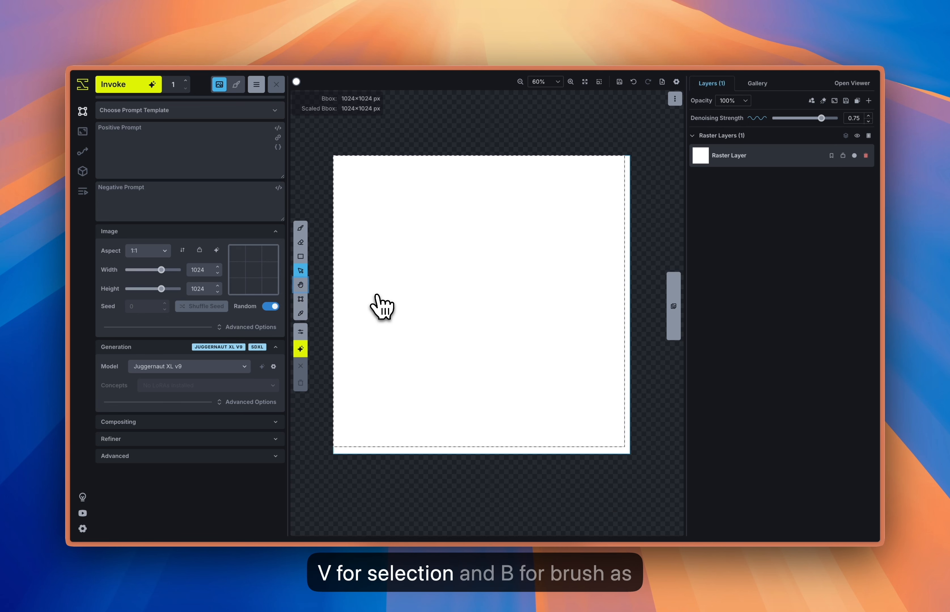
key(b)
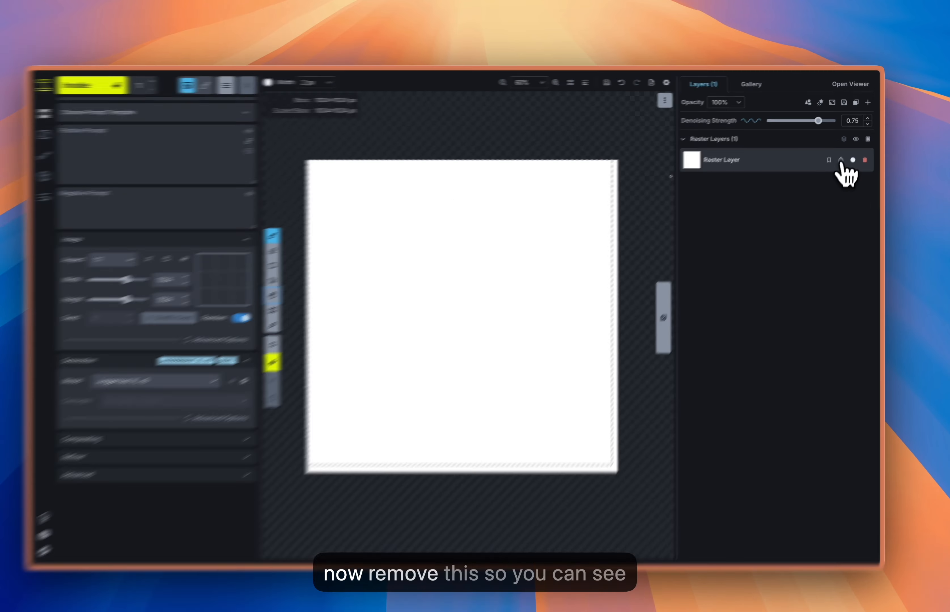
click(865, 156)
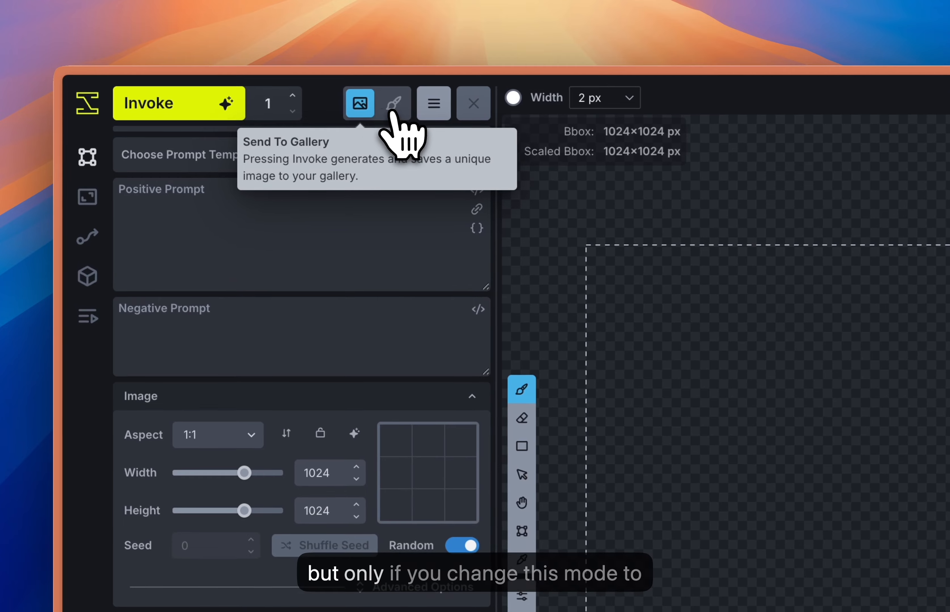
Step: Compare the gallery and canvas output modes, leaving generated images set to be sent to the canvas
click(396, 105)
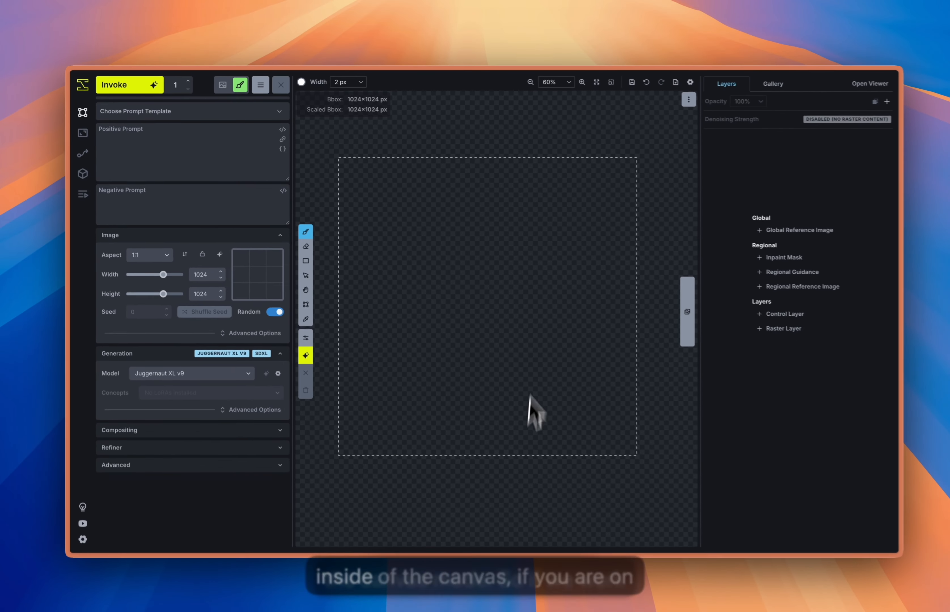
click(222, 85)
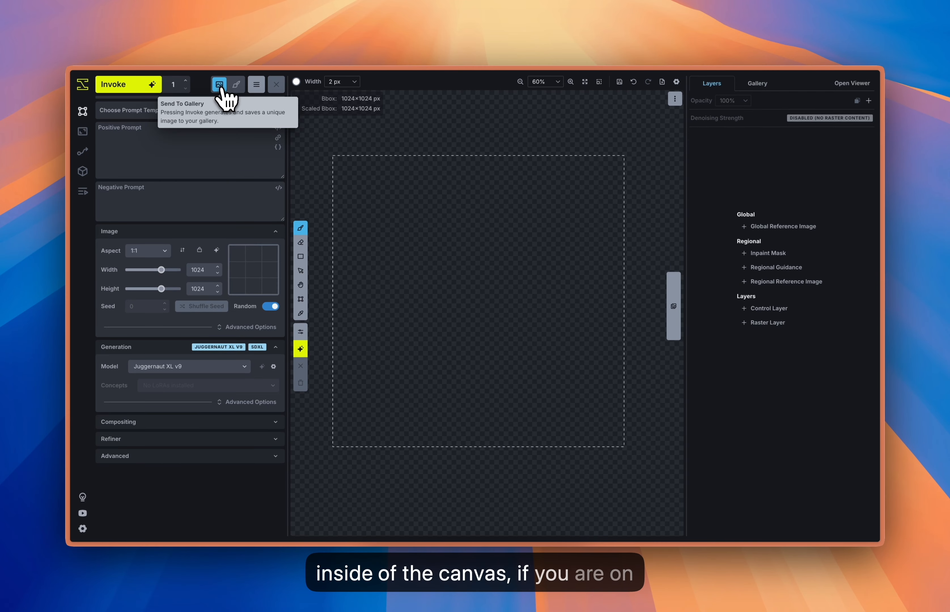
click(768, 97)
click(718, 86)
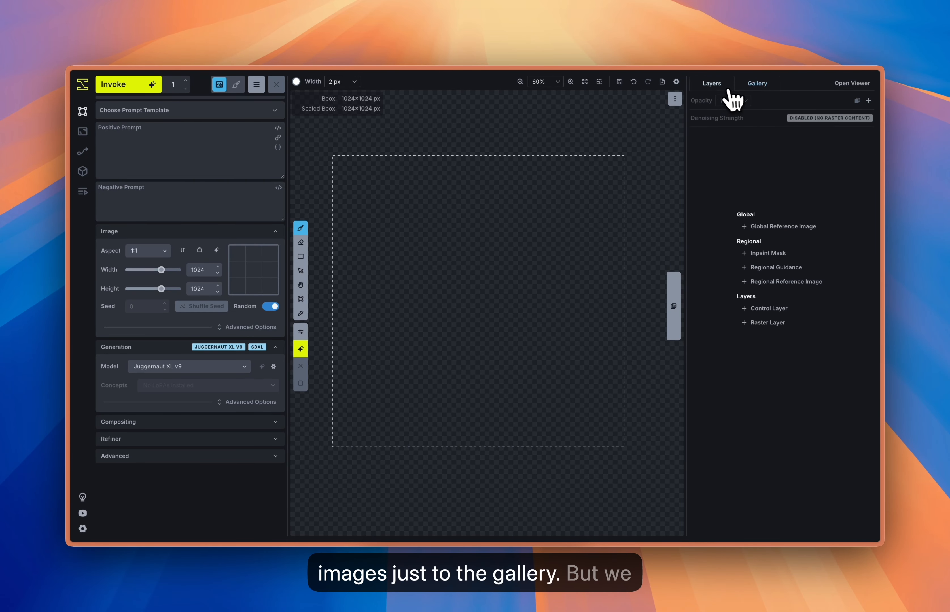
click(237, 85)
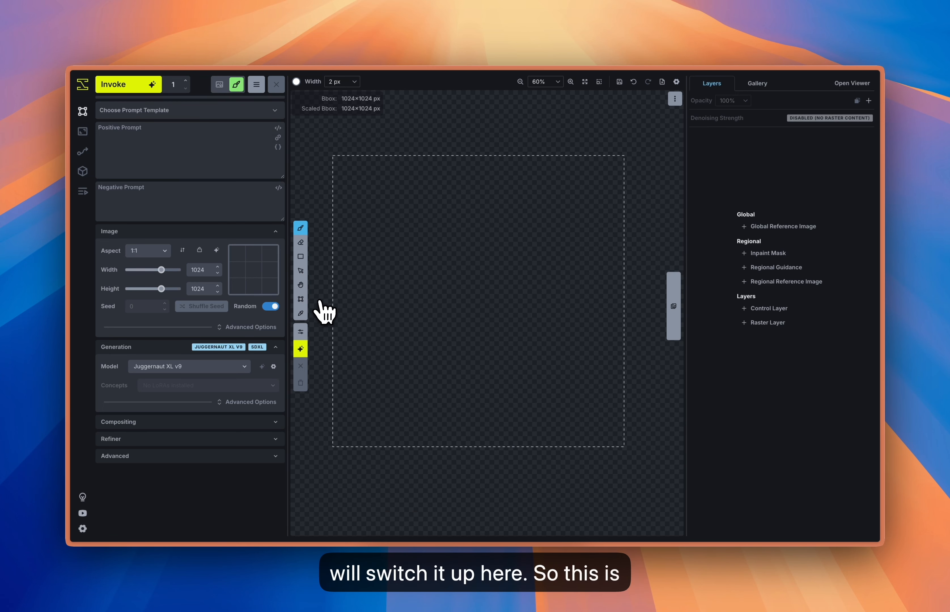
Step: Show the bounding box's resize handles on the canvas and return to the brush tool
click(300, 299)
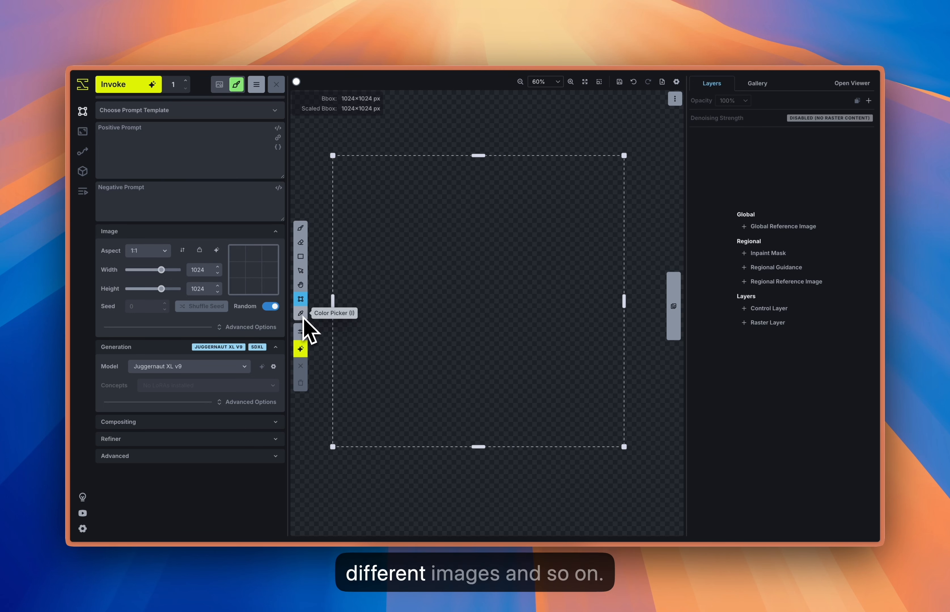
key(b)
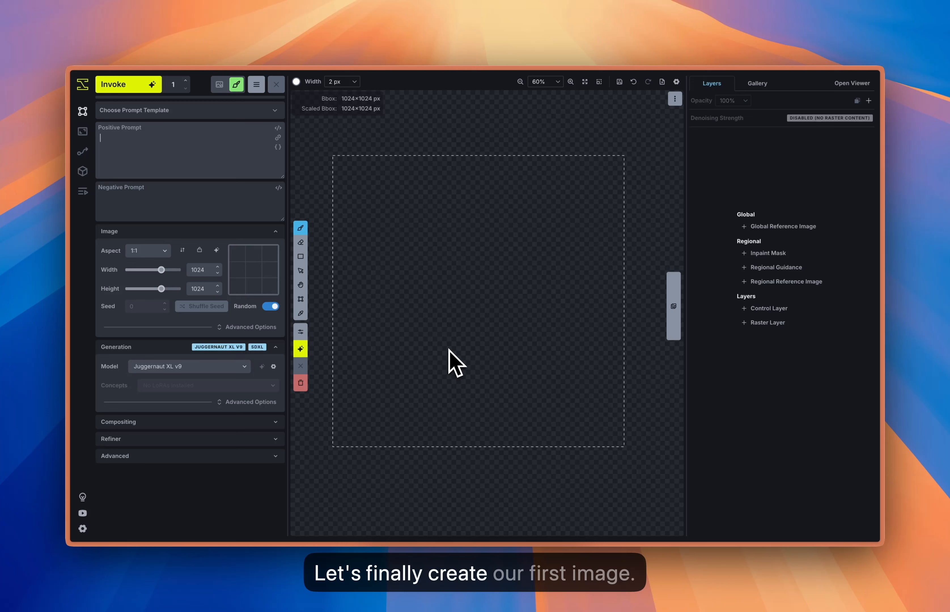
Step: Generate an image from the prompt "a white cat sitting on a leather car seat, vintage muscle car, cinematic colors and light, photorealistic image, anamorphic lens bokeh"
click(156, 150)
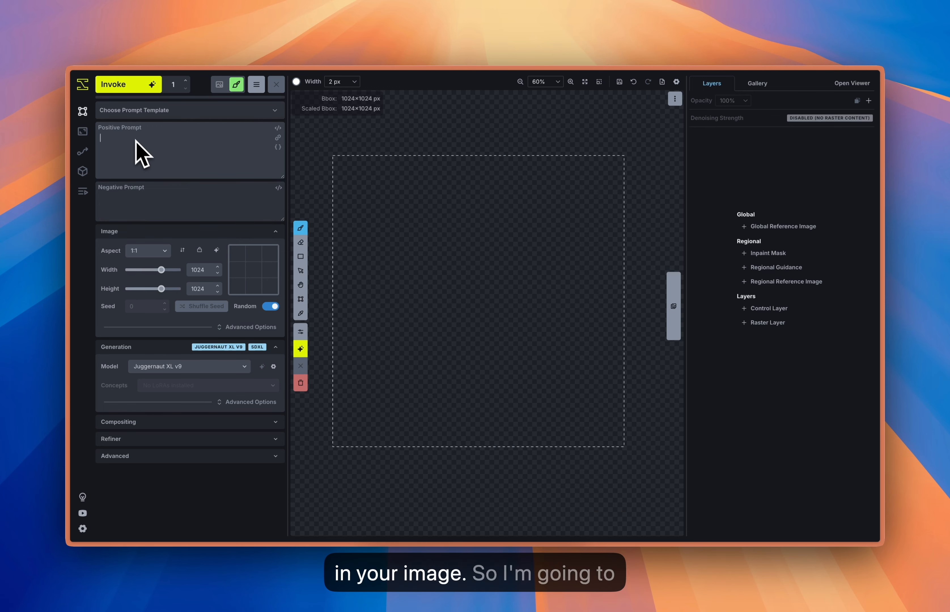
text(a white cat sitting on a leather car seat, vintage muscle car, cinematic colors and light, photorealistic image, anamorphic lens bokeh)
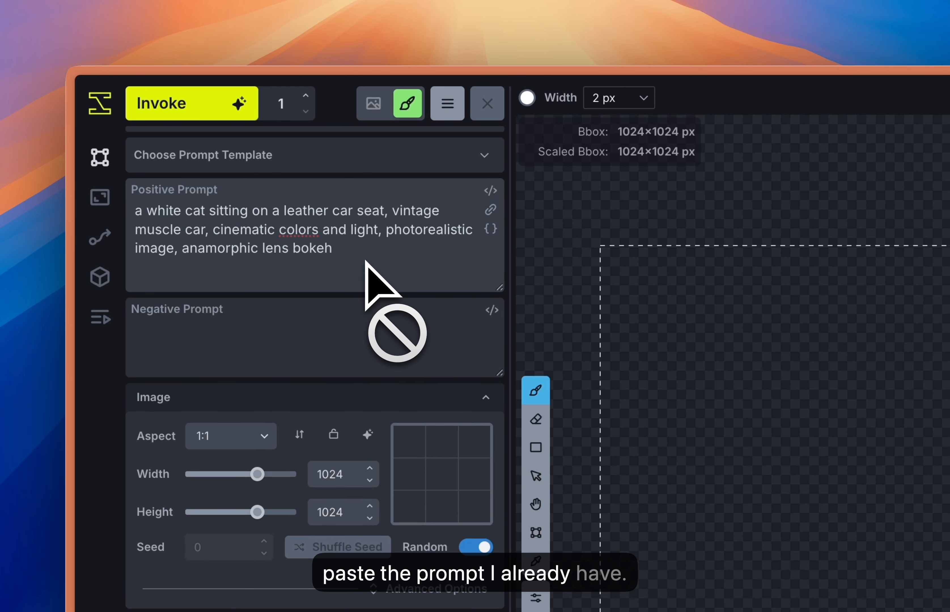
click(197, 105)
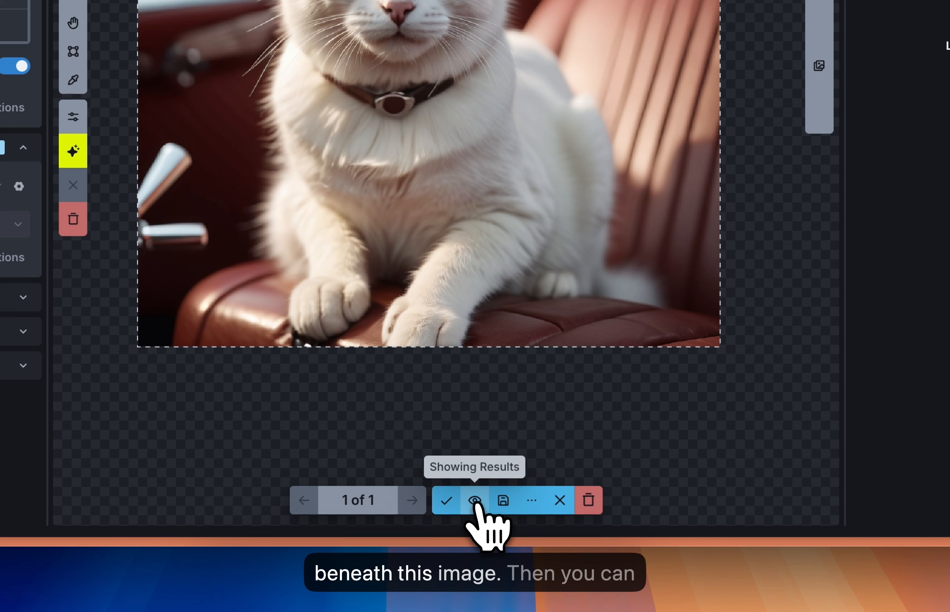
Step: Preview the canvas with the generated cat image hidden and shown, and accept the image as a raster layer
click(475, 504)
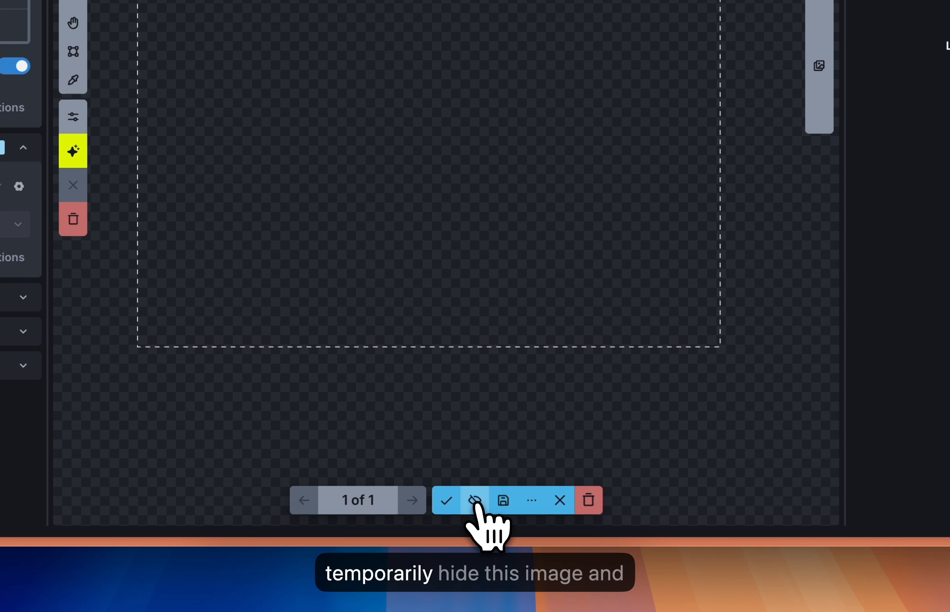
click(475, 503)
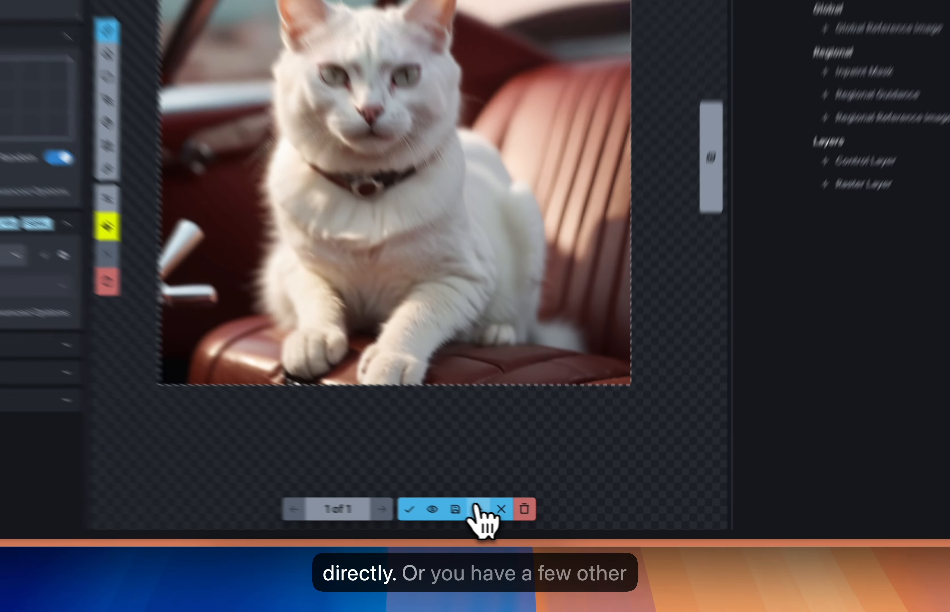
click(530, 523)
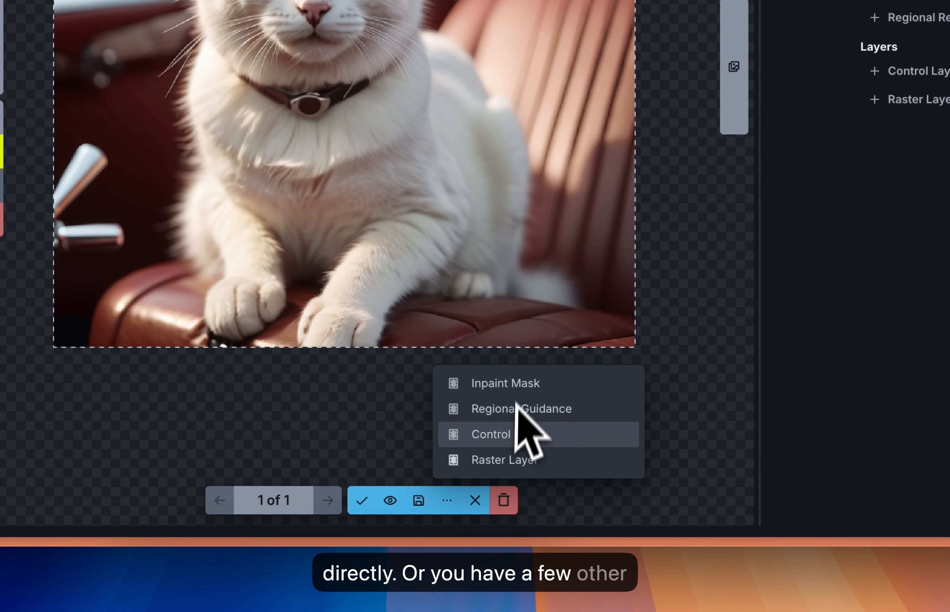
click(450, 502)
click(361, 502)
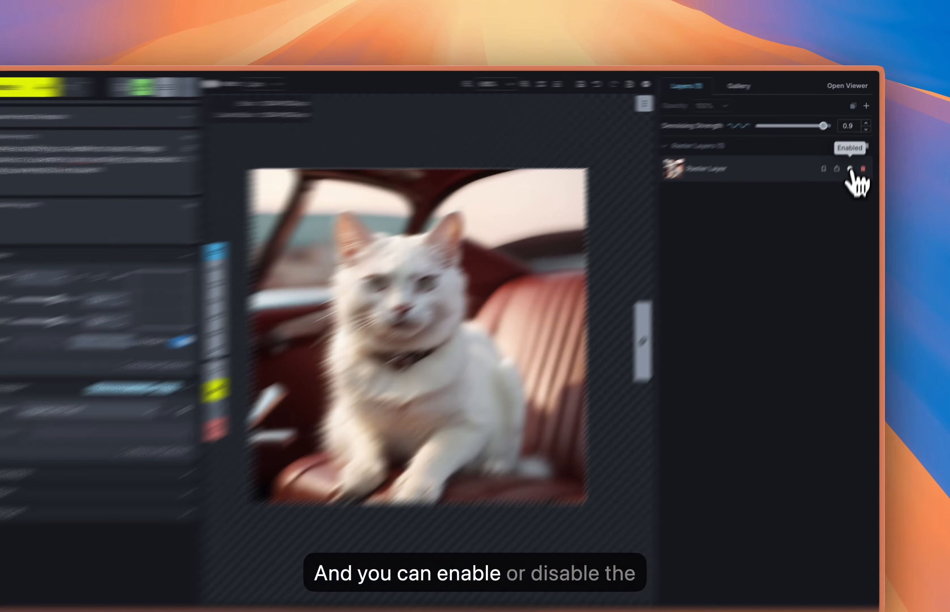
Step: Disable the cat image's raster layer and enable it again
click(854, 155)
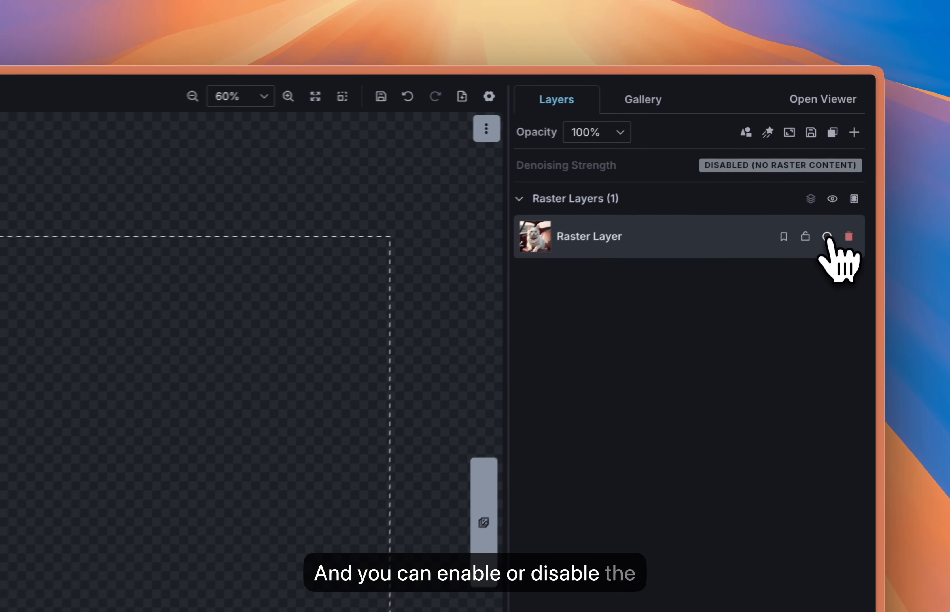
click(854, 156)
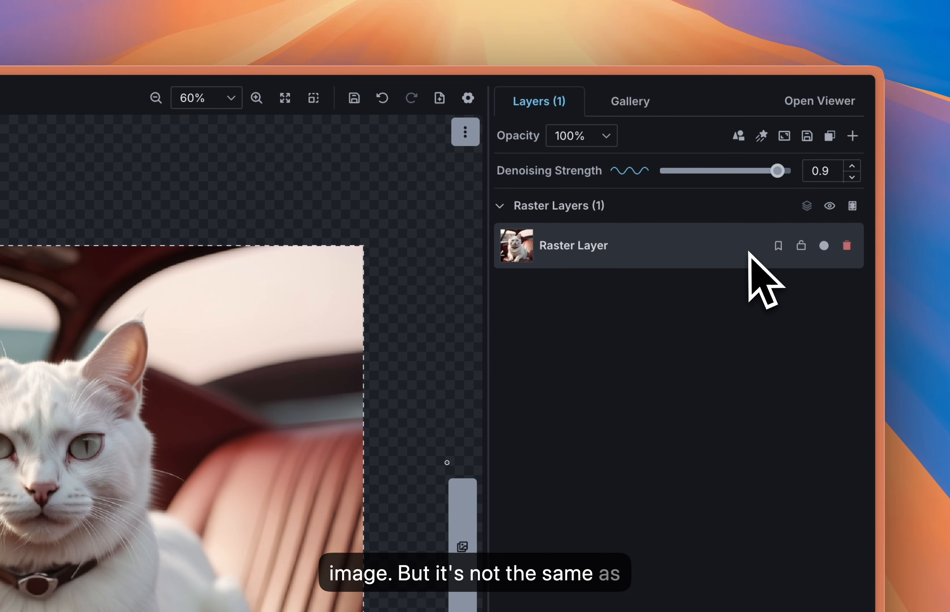
Step: Hide all raster layers on the canvas and show them again, twice, to view the canvas without them
click(830, 206)
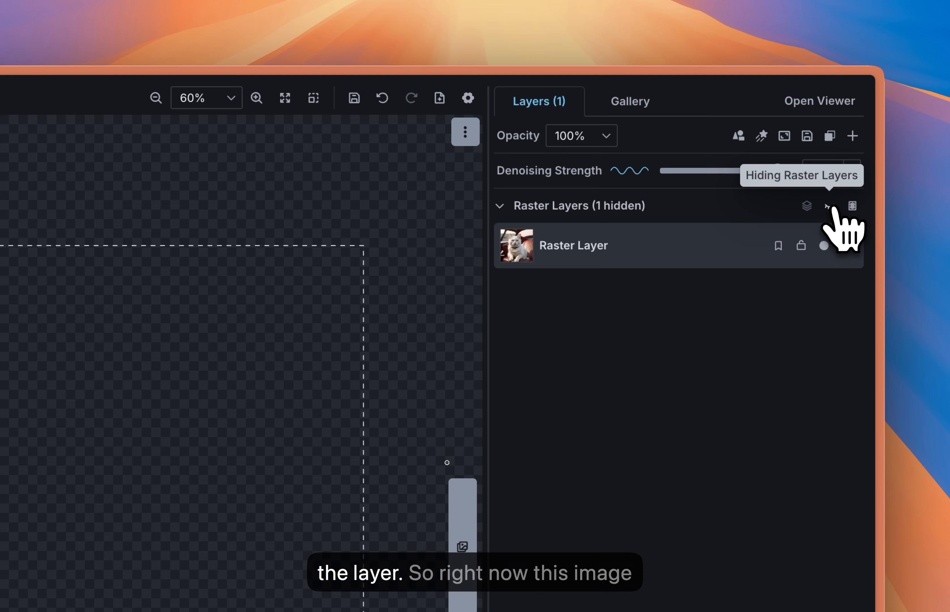
click(830, 206)
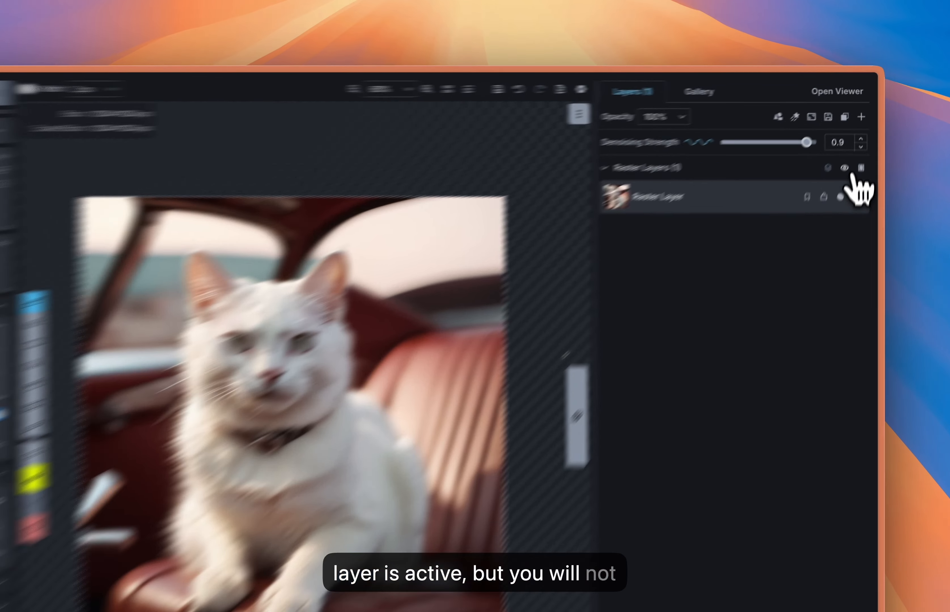
click(863, 135)
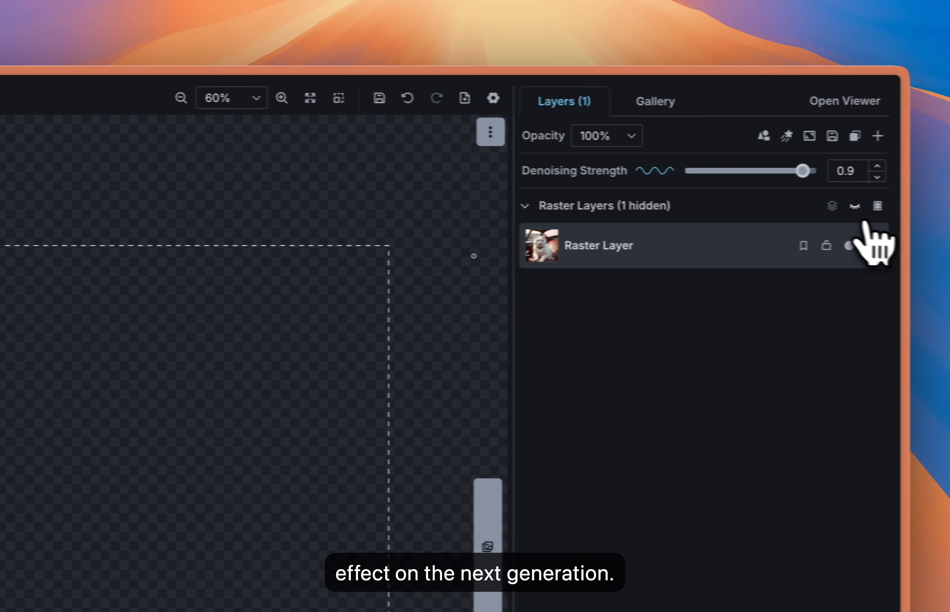
click(830, 204)
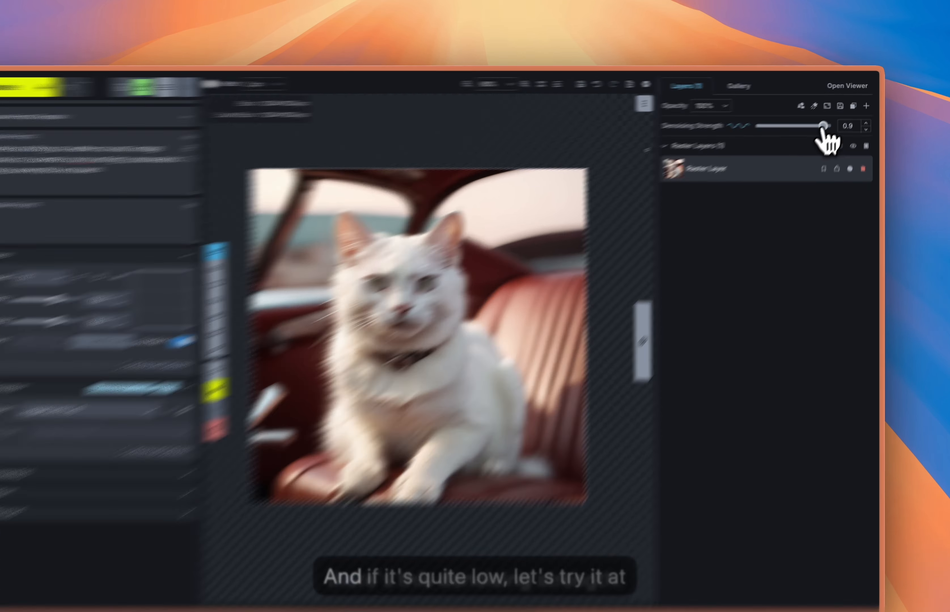
Step: Set the denoising strength to 0.35 and generate a new variation of the cat image
drag(814, 119, 796, 119)
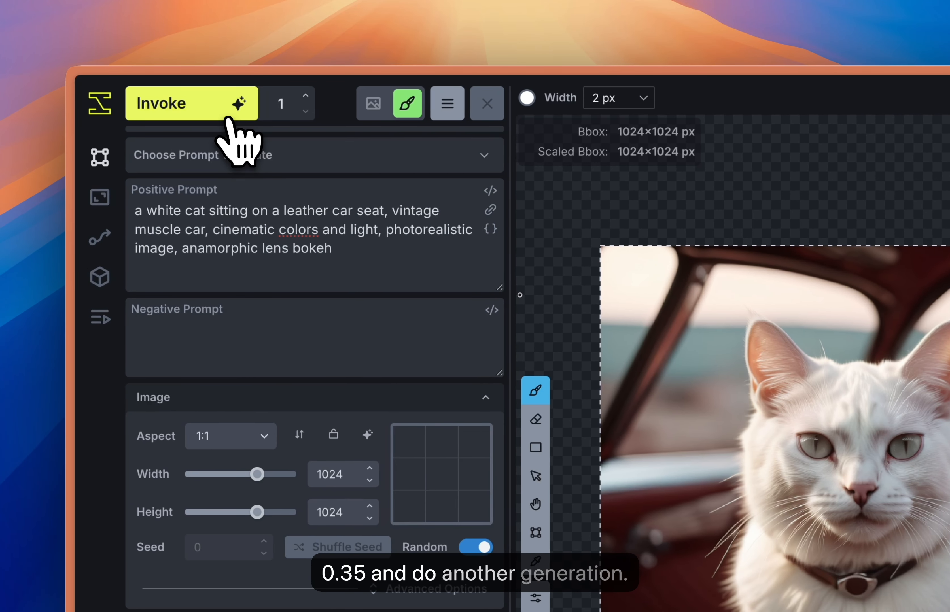
click(226, 113)
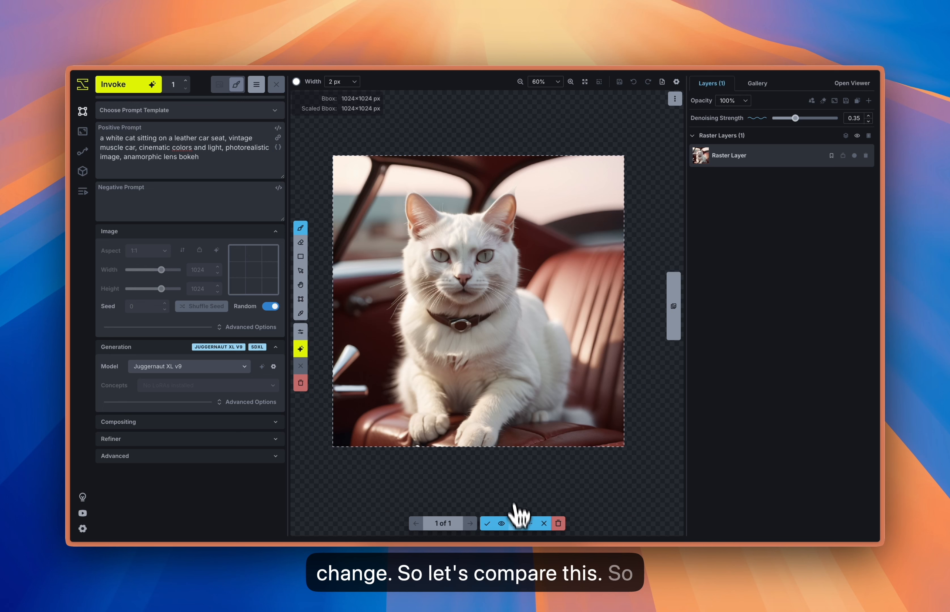
Step: Compare the low-denoising variation with the previous image by hiding and showing it repeatedly, and accept it as a raster layer
click(503, 523)
click(504, 524)
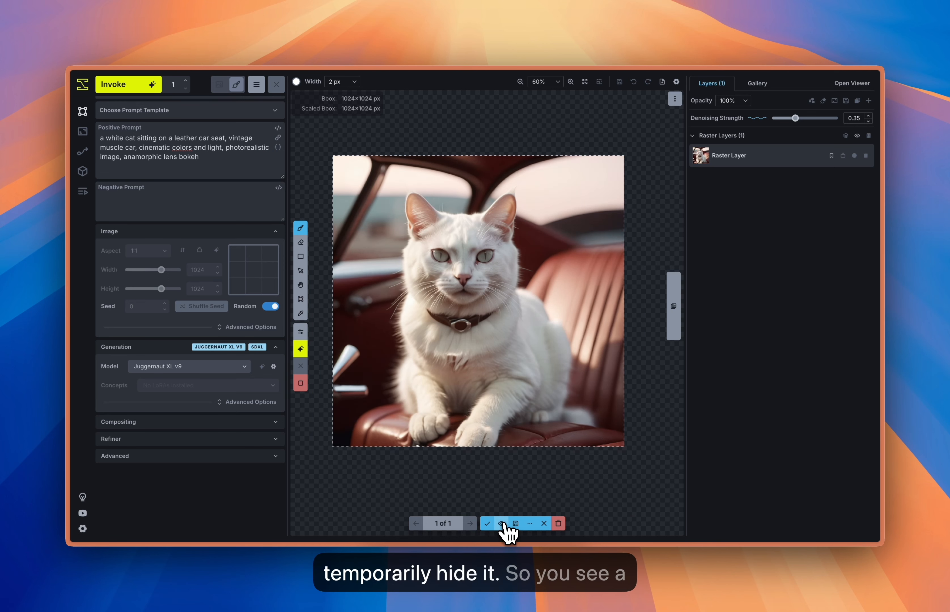
click(504, 523)
click(503, 524)
click(503, 523)
click(503, 524)
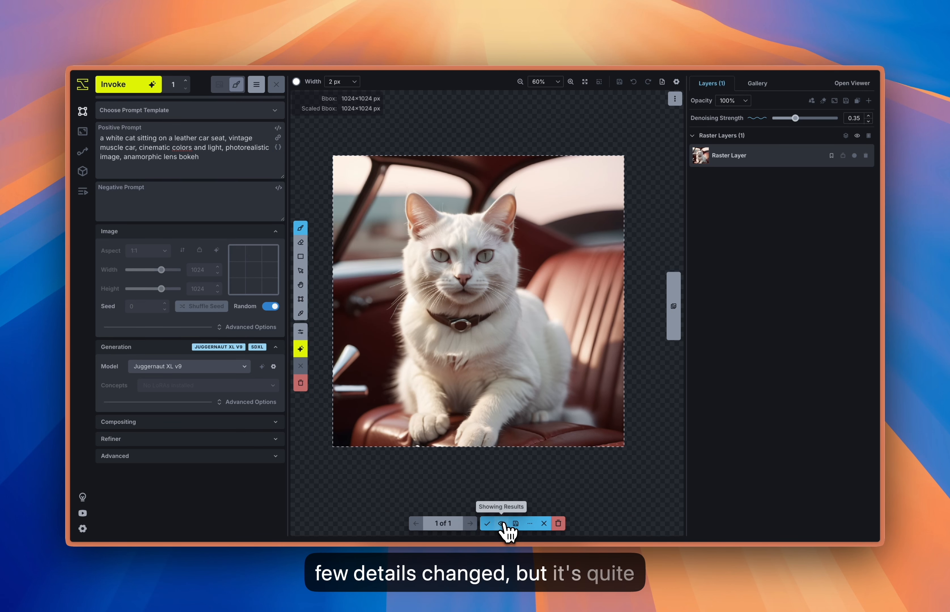
click(503, 523)
click(503, 523)
click(488, 523)
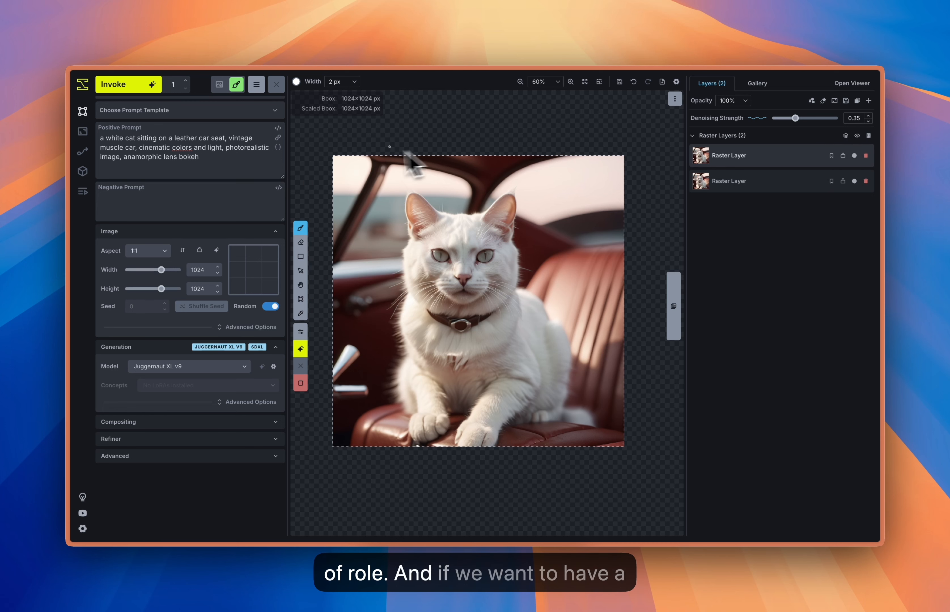
Step: Raise the denoising strength to 0.9 and generate another variation of the cat image
drag(795, 118, 825, 119)
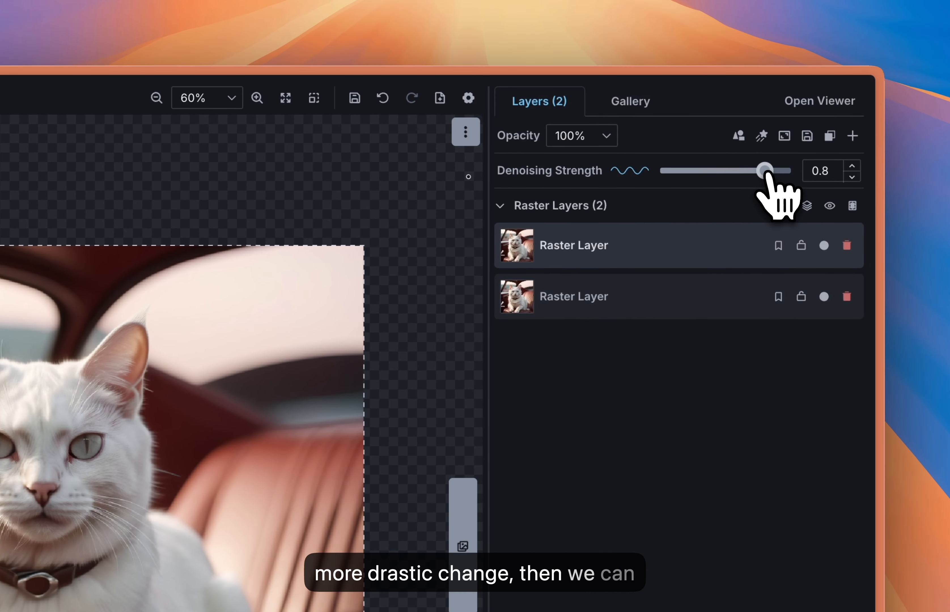
drag(765, 171, 772, 171)
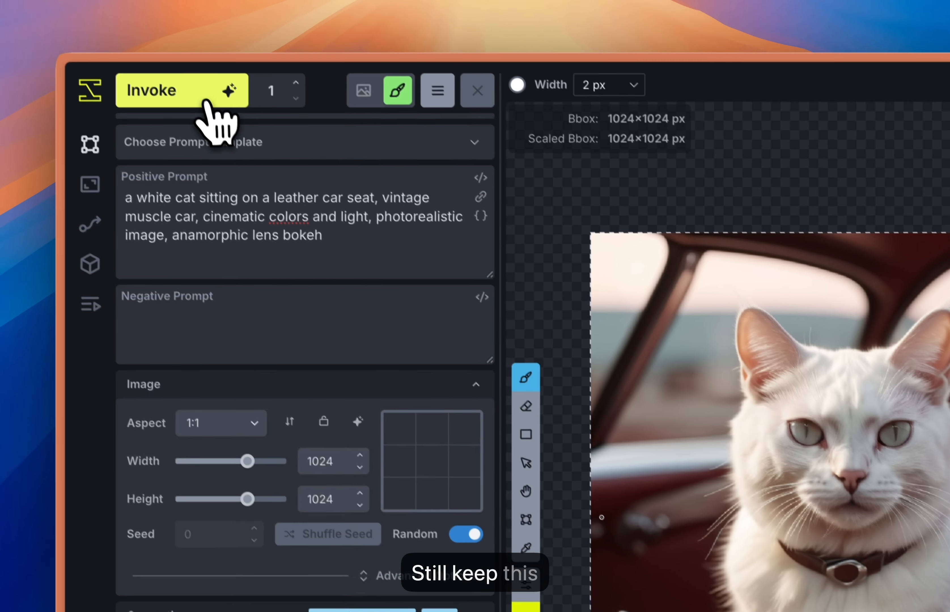
click(220, 93)
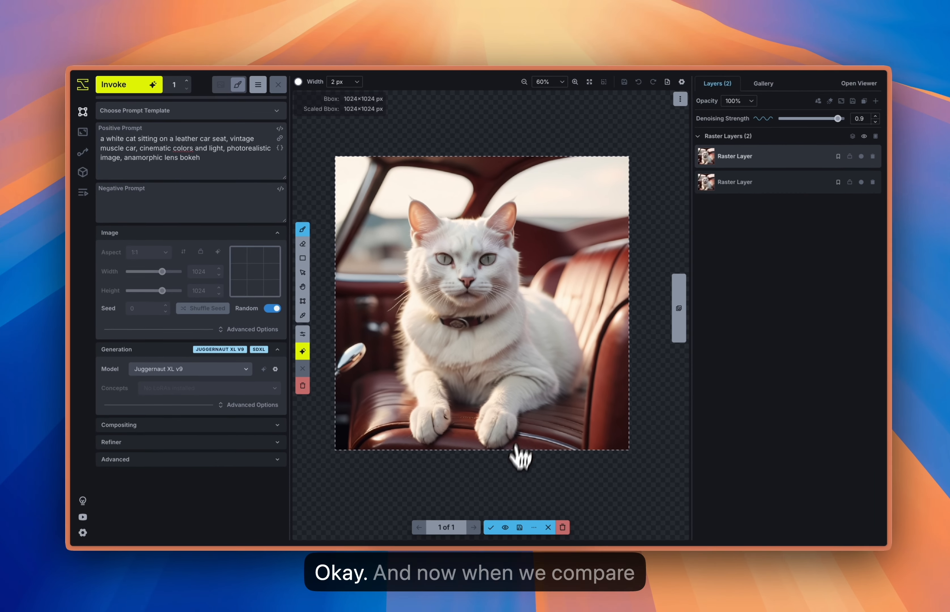
Step: Toggle the high-denoising result's visibility several times to compare it with the underlying image, and accept it as a raster layer
click(502, 524)
click(502, 524)
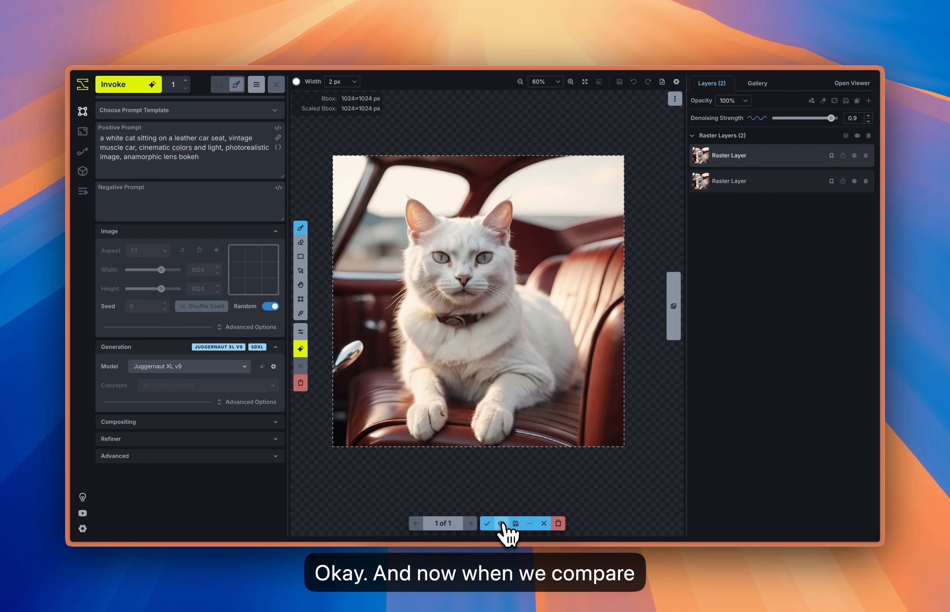
click(503, 524)
click(502, 524)
click(503, 524)
click(502, 524)
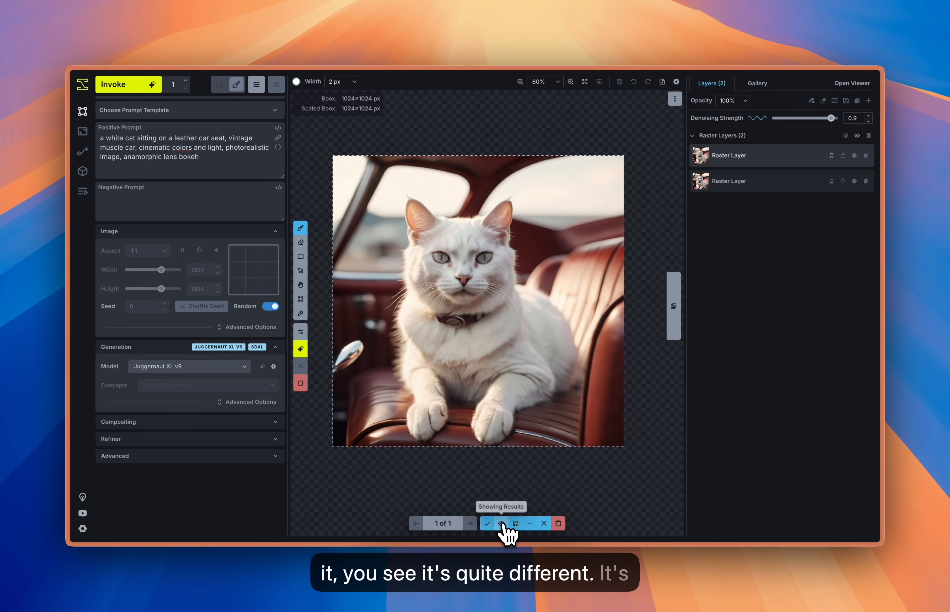
click(502, 524)
click(502, 524)
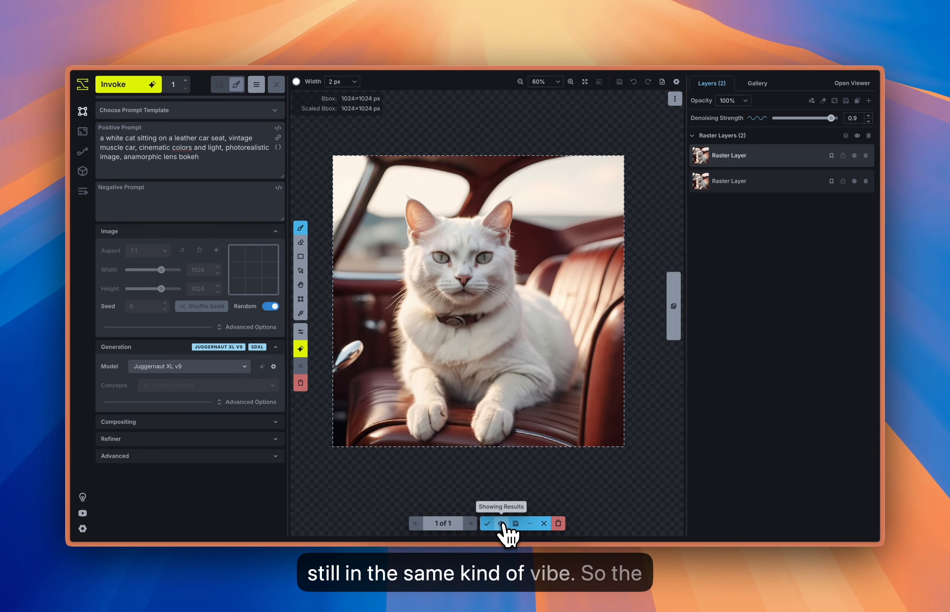
click(502, 524)
click(502, 524)
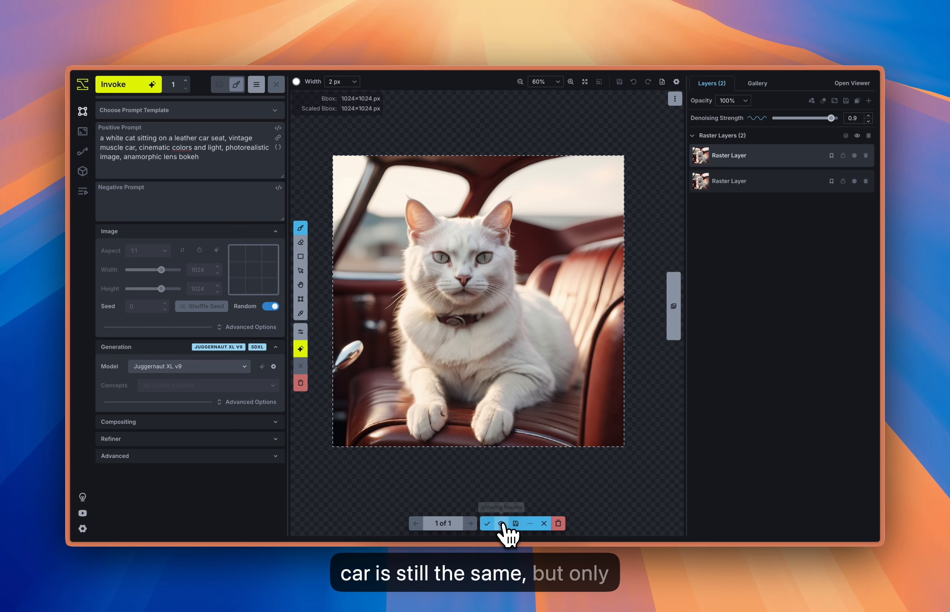
click(502, 525)
click(502, 524)
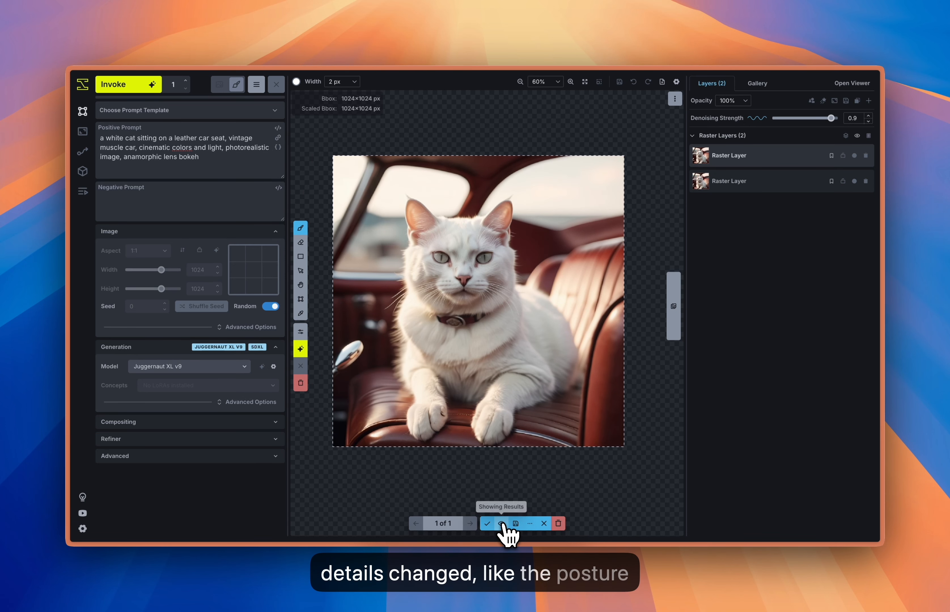
click(488, 523)
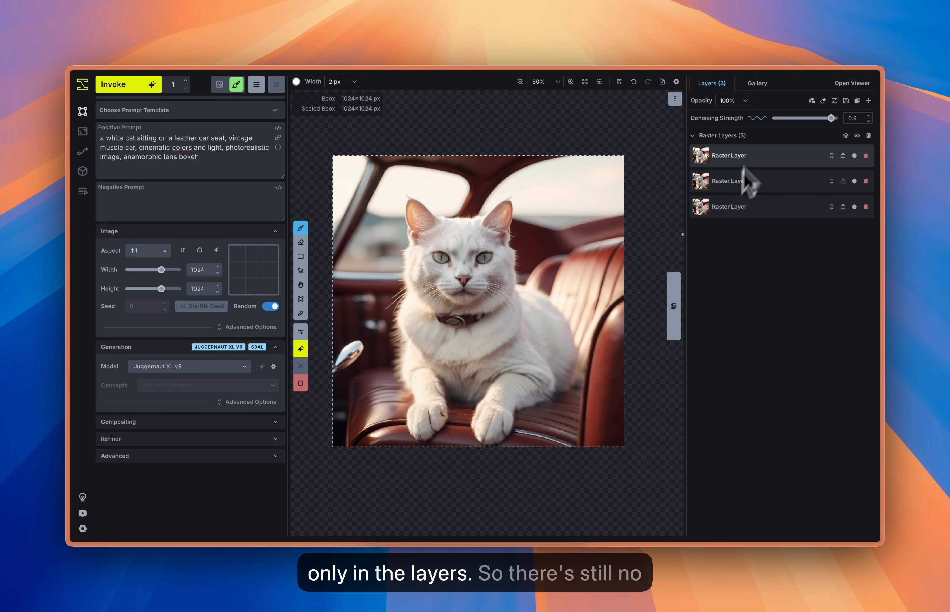
Step: Save the canvas image to the gallery and open the canvas settings
click(768, 84)
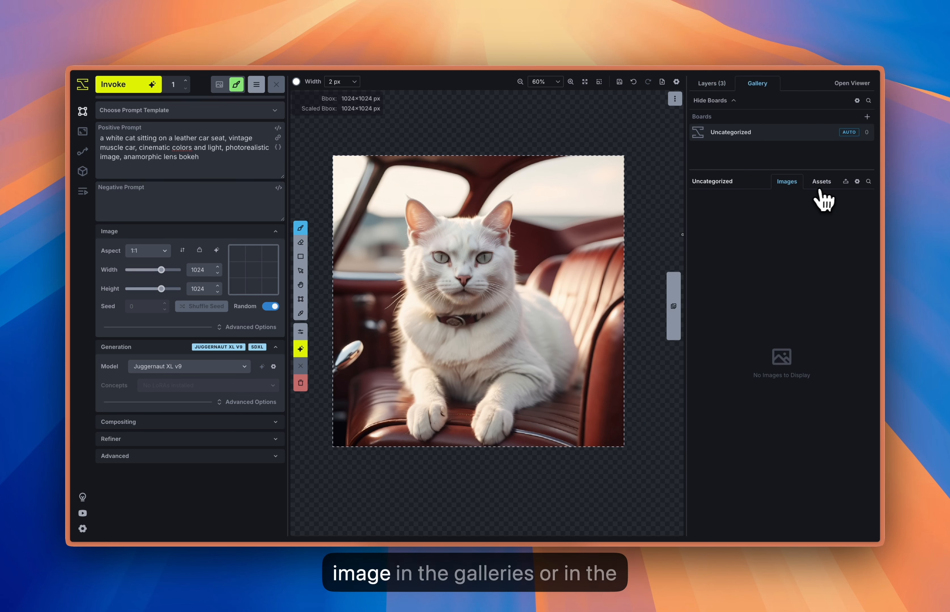
click(717, 84)
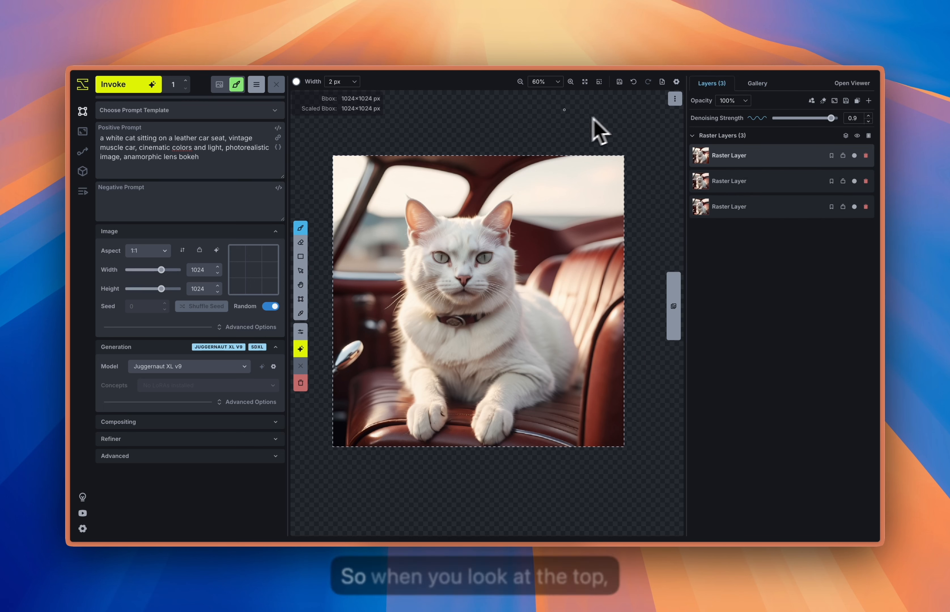
click(586, 83)
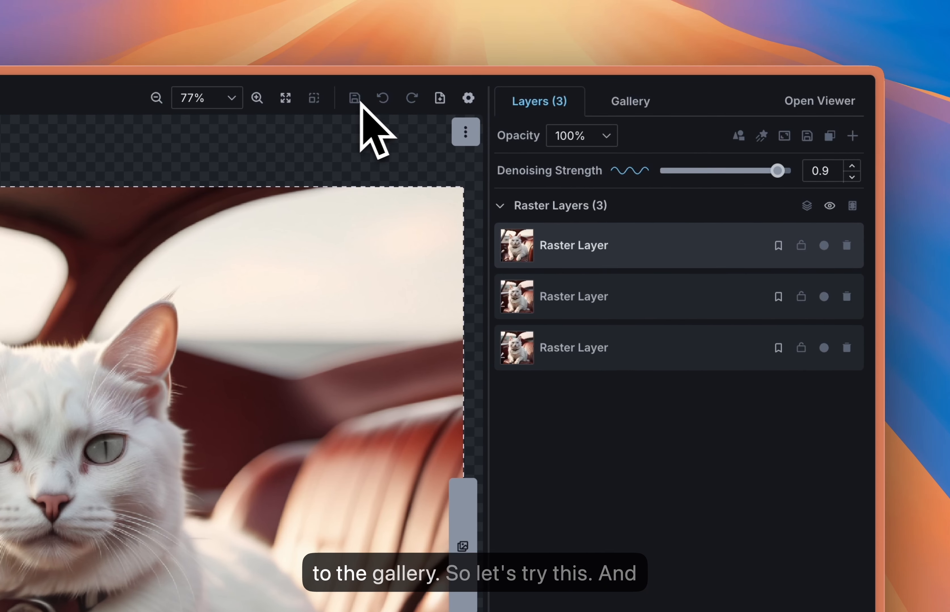
click(630, 103)
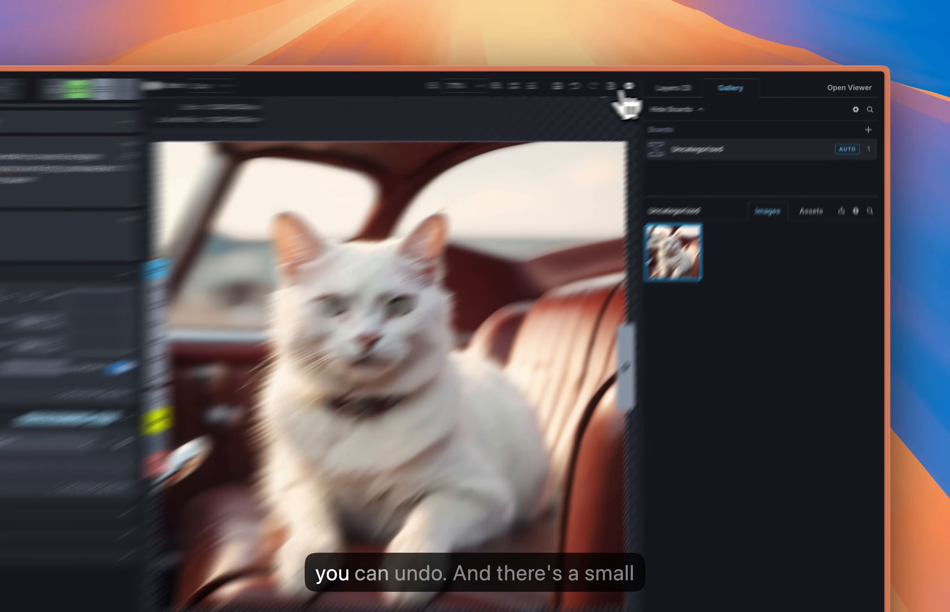
click(676, 82)
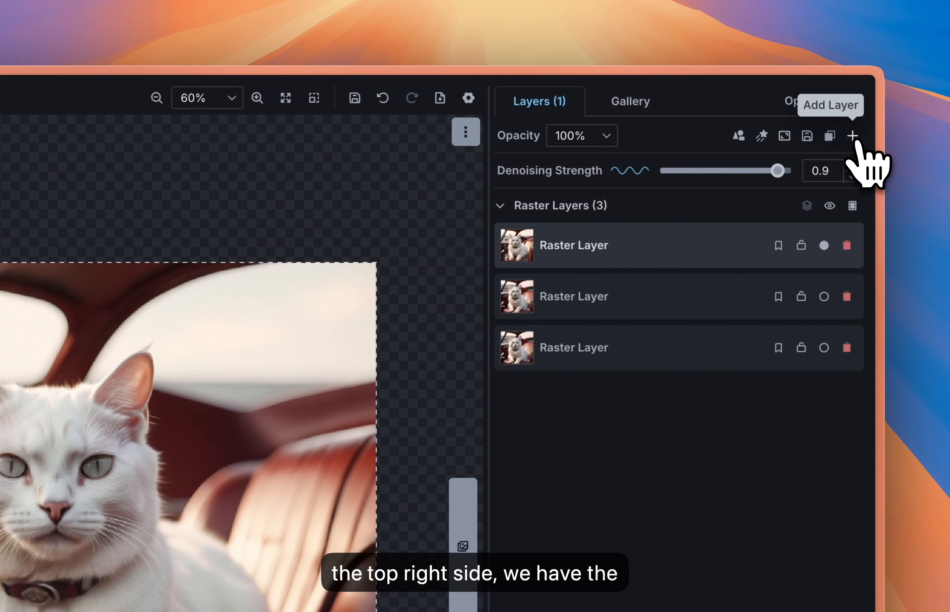
Step: Add an empty control layer
click(852, 137)
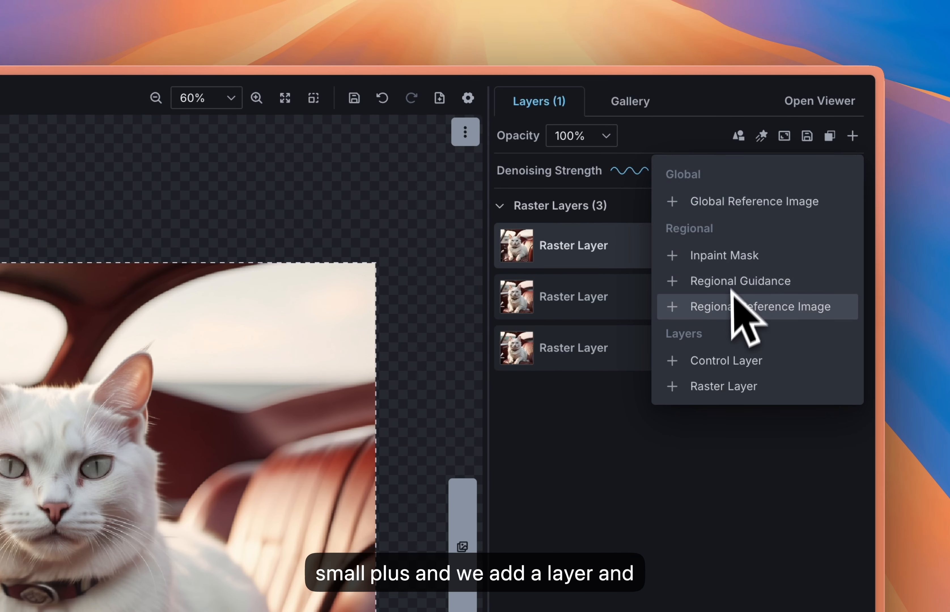
click(728, 362)
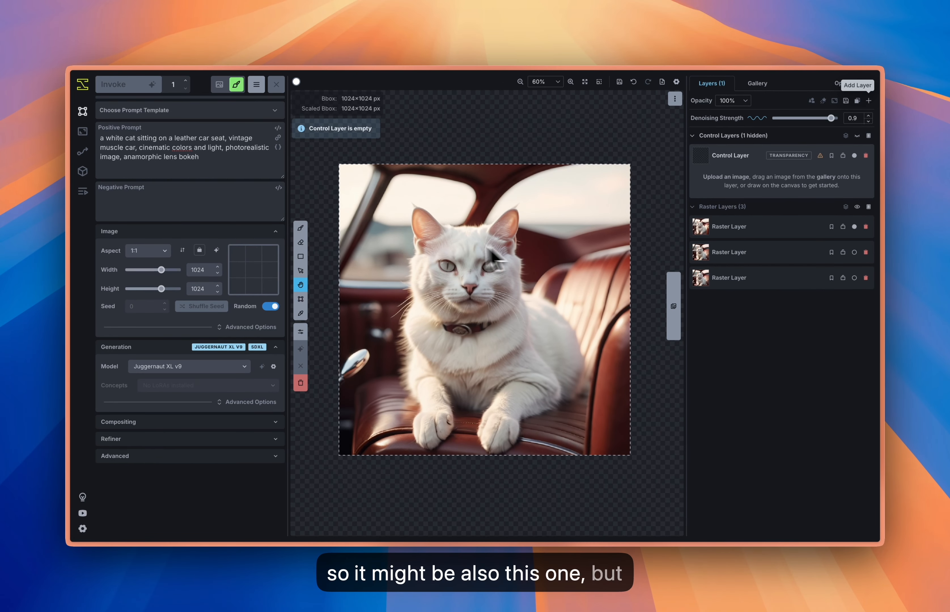
Step: Create a new control layer from the saved cat image in the gallery
click(758, 86)
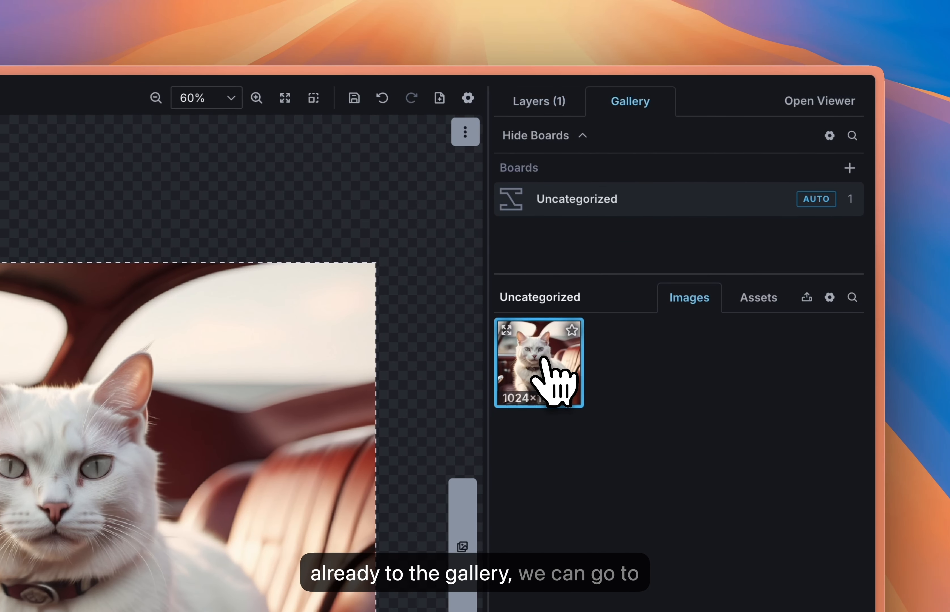
right_click(545, 359)
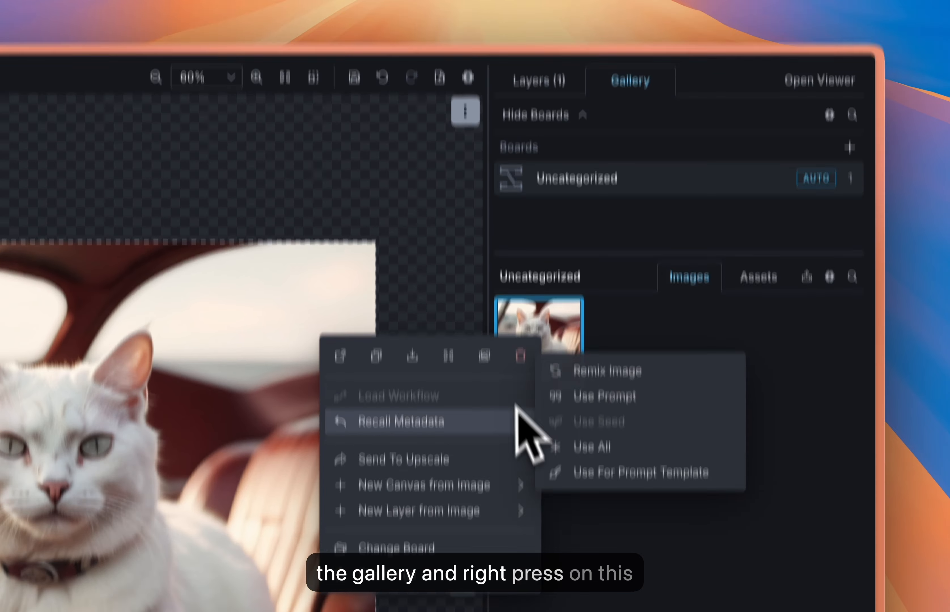
mouse_move(478, 514)
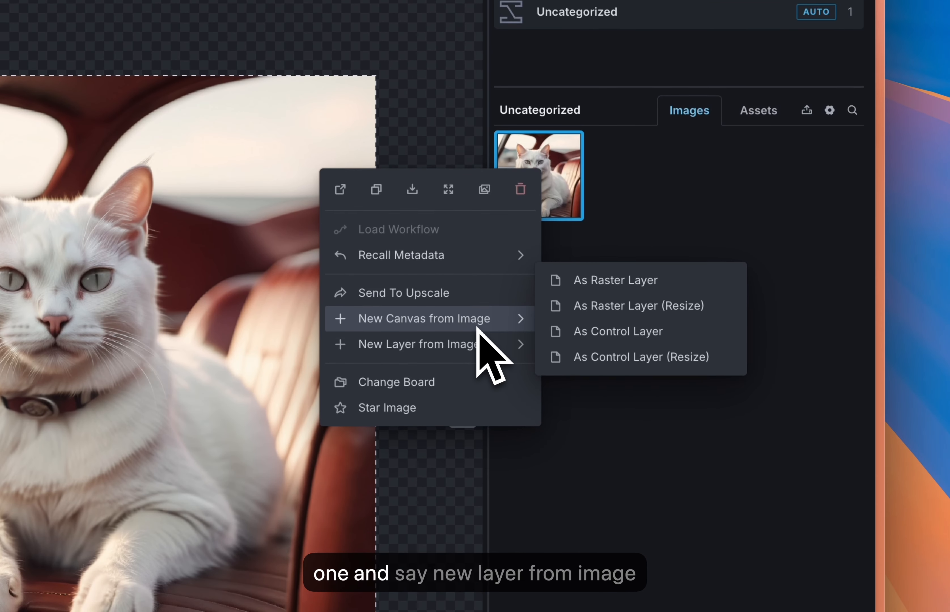
mouse_move(473, 346)
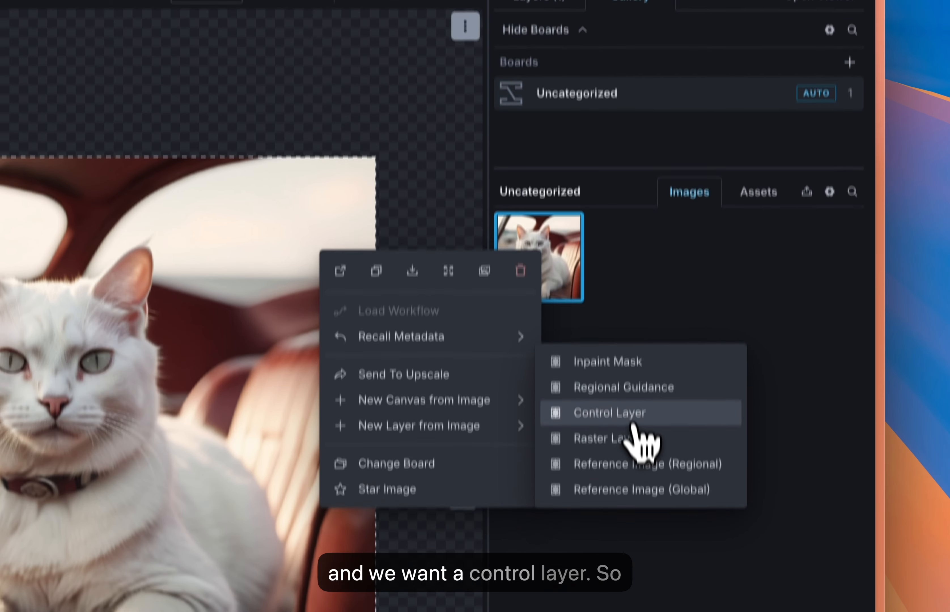
click(633, 421)
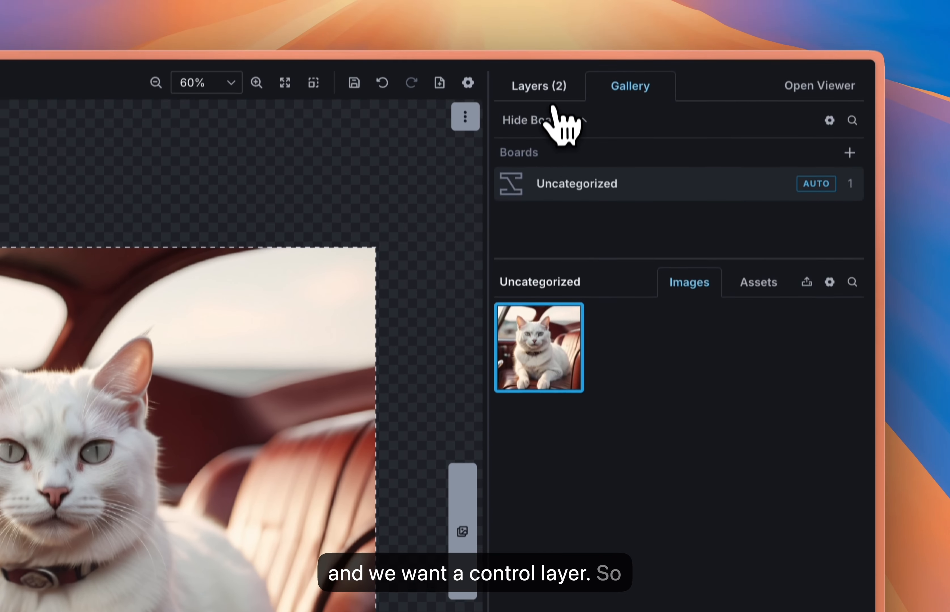
Step: Delete the empty control layer and choose Multi-Guidance Detection (Union Pro) as the model of the cat image's control layer
click(556, 8)
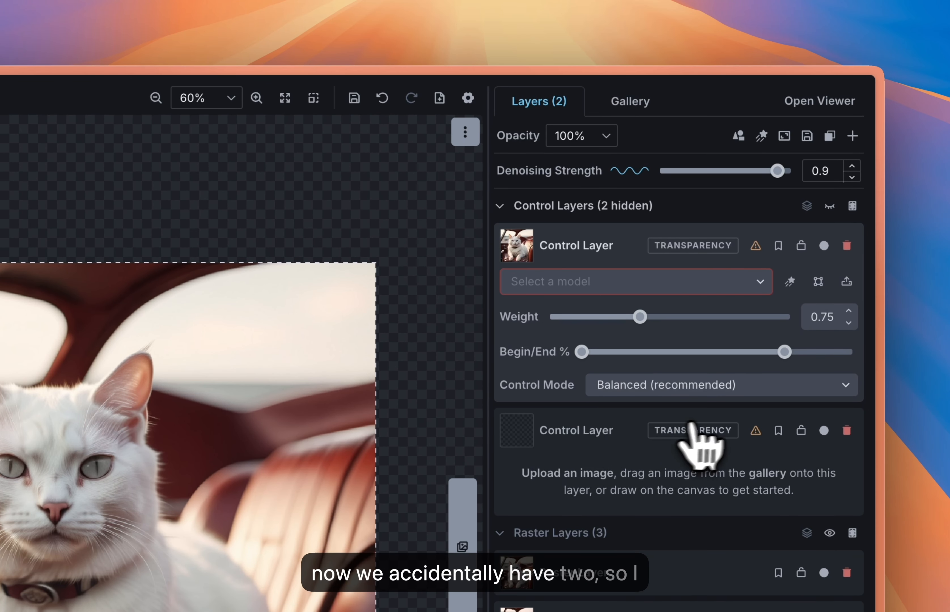
click(848, 433)
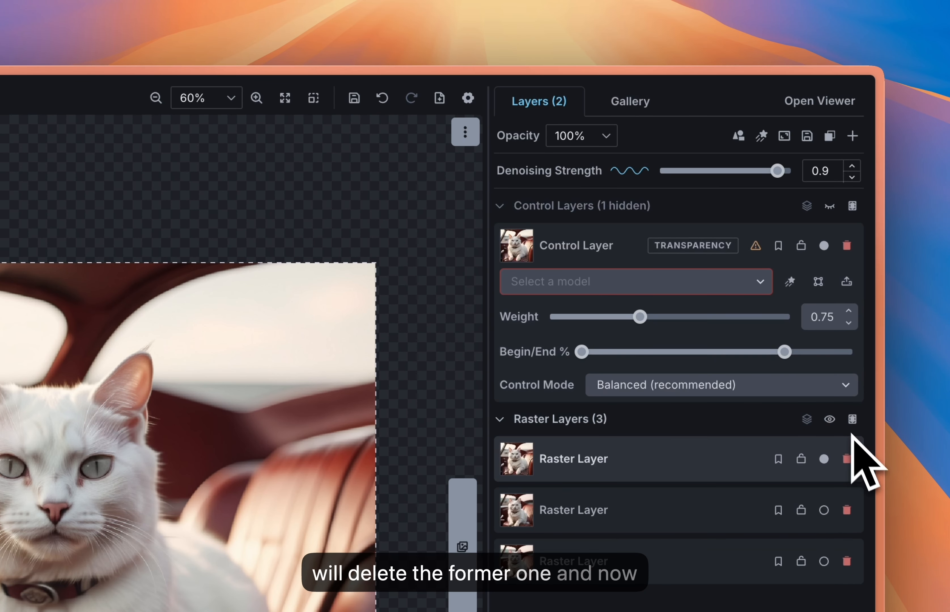
click(556, 281)
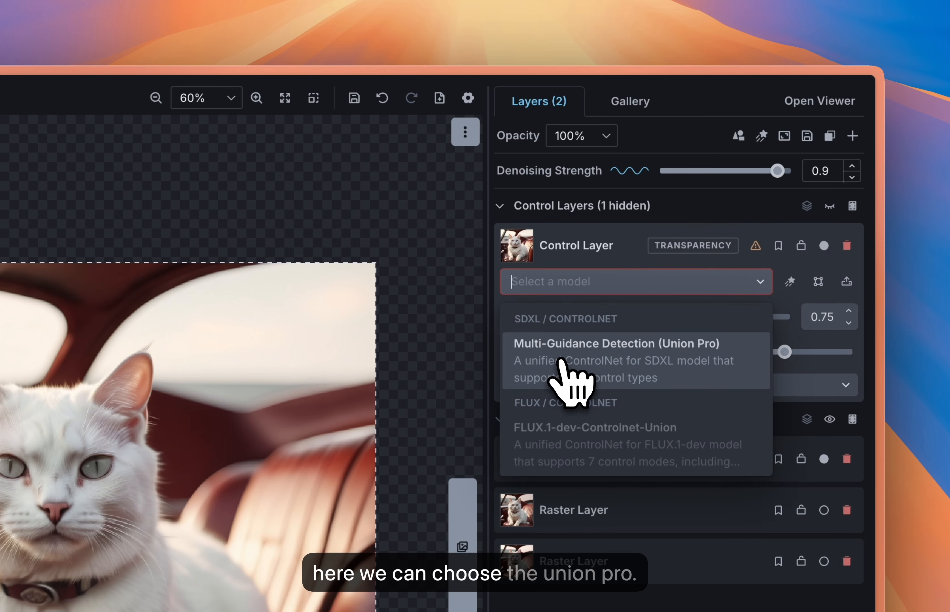
click(581, 379)
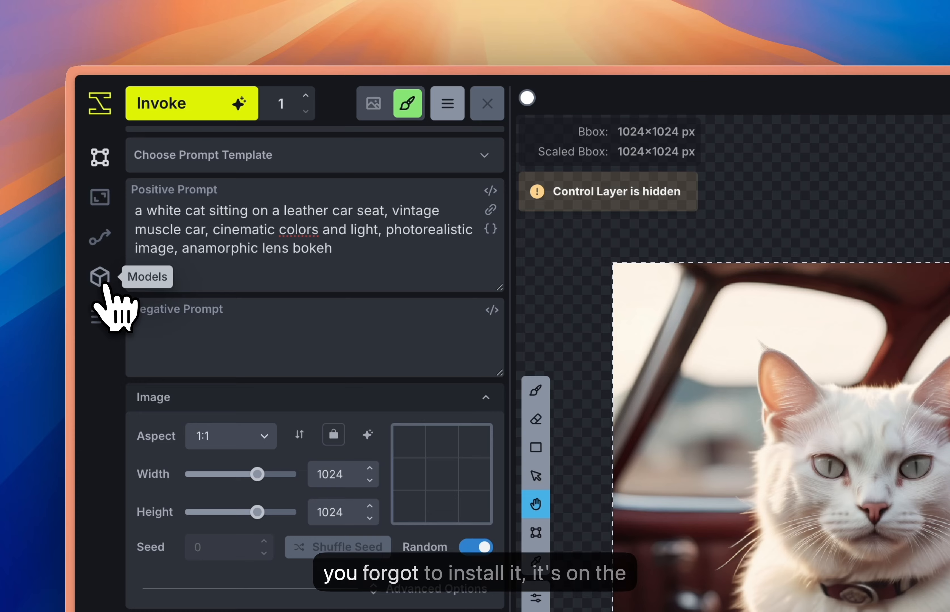
Step: Check the installed ControlNet models in the Model Manager and return to the canvas
click(103, 282)
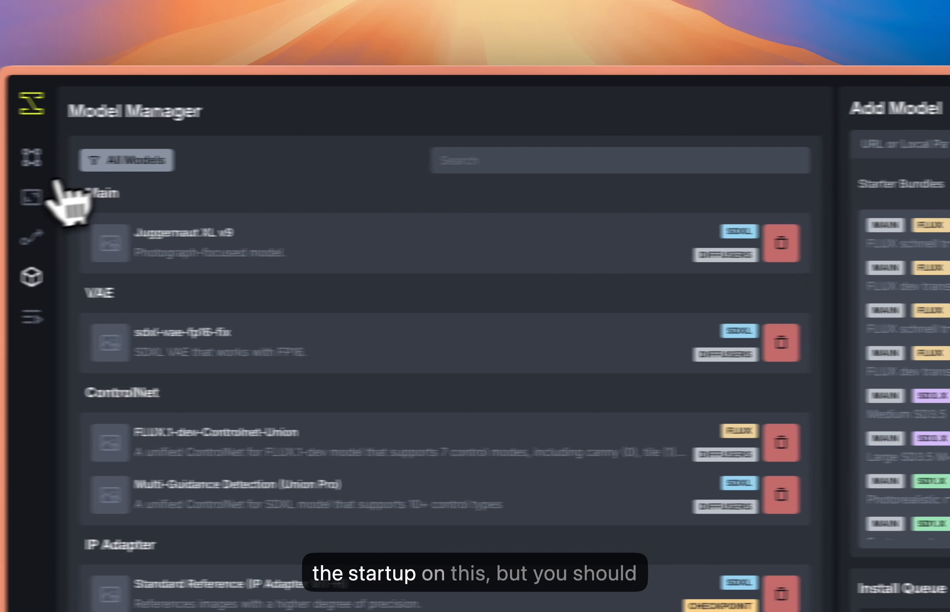
click(32, 157)
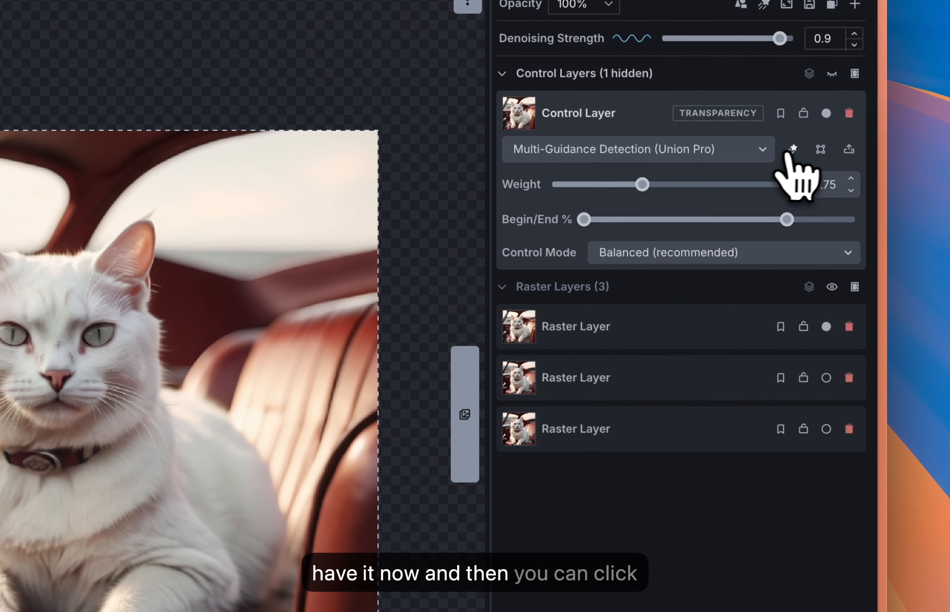
Step: Apply the Canny Edge Detection filter to the control layer with control layers shown, and hide the control layers again
click(792, 149)
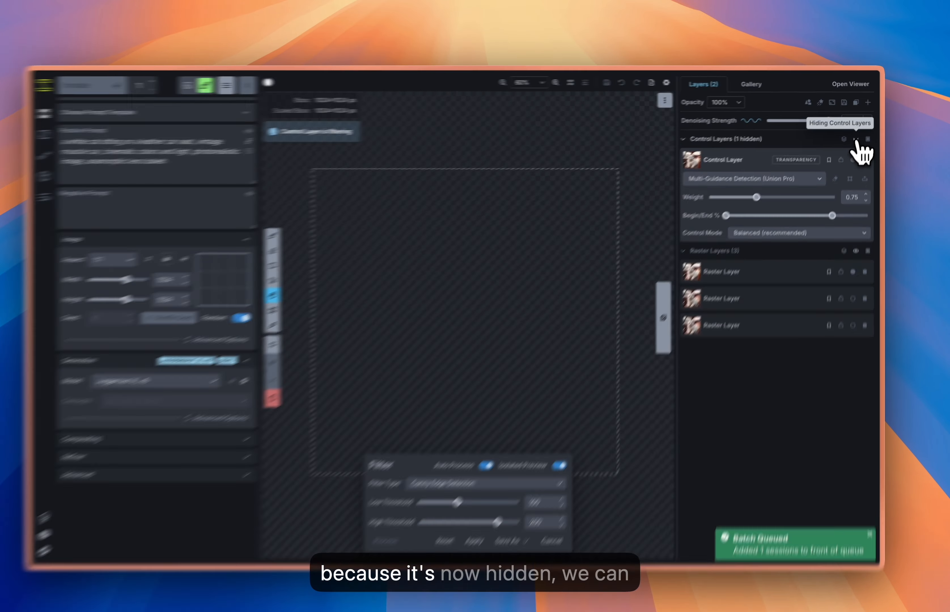
click(857, 137)
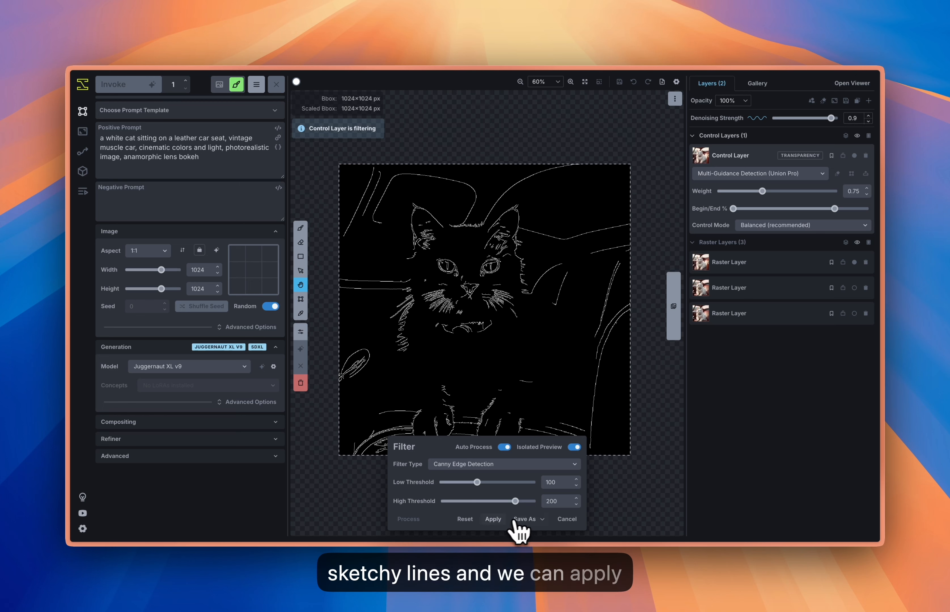
click(493, 520)
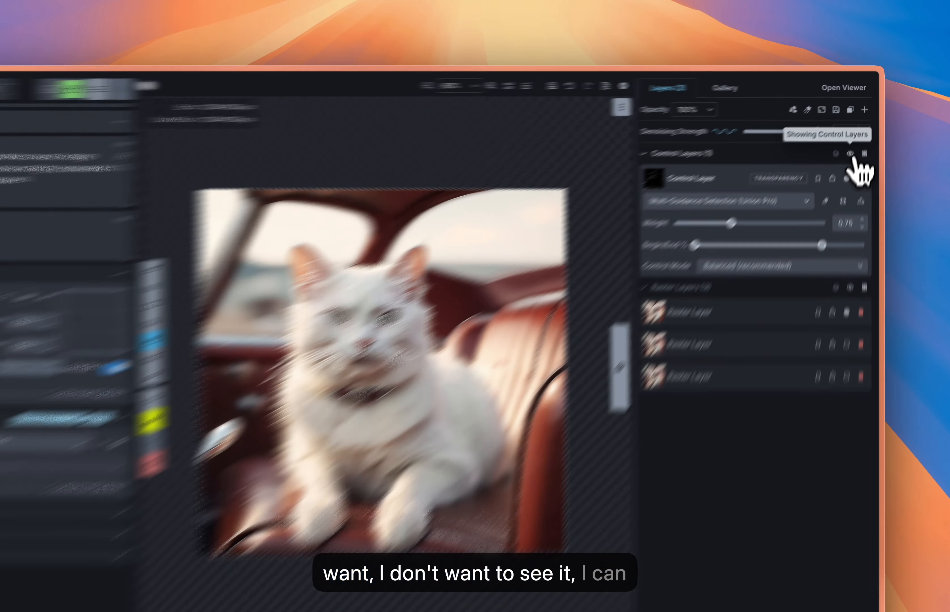
click(857, 136)
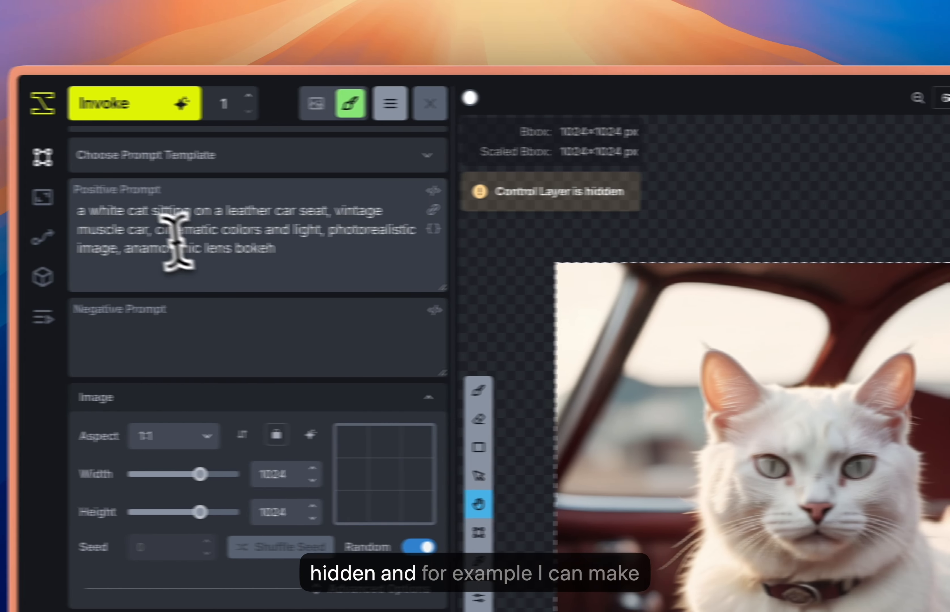
Step: Change "white" to "black" in the positive prompt, generate an image and accept it onto the canvas
double_click(161, 211)
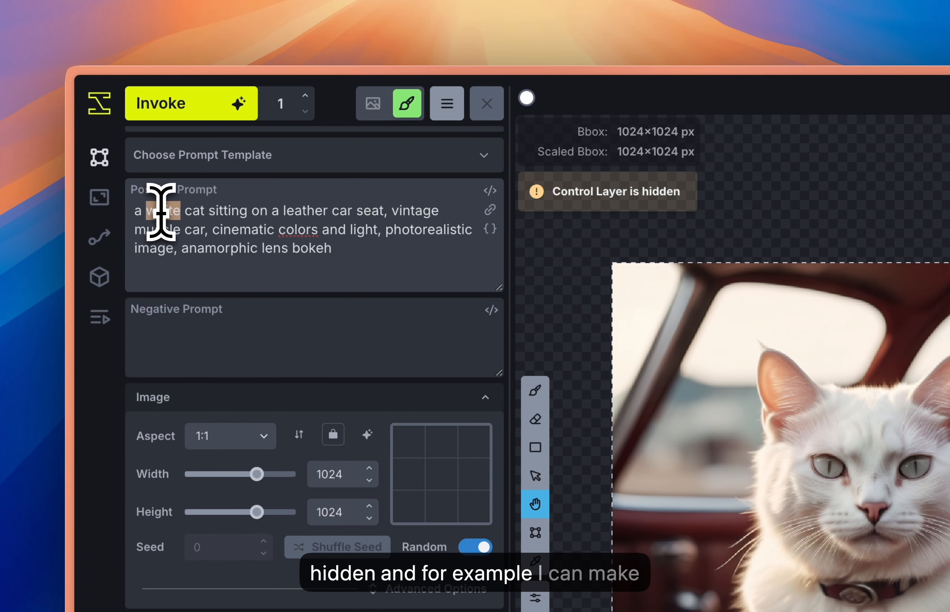
text(black)
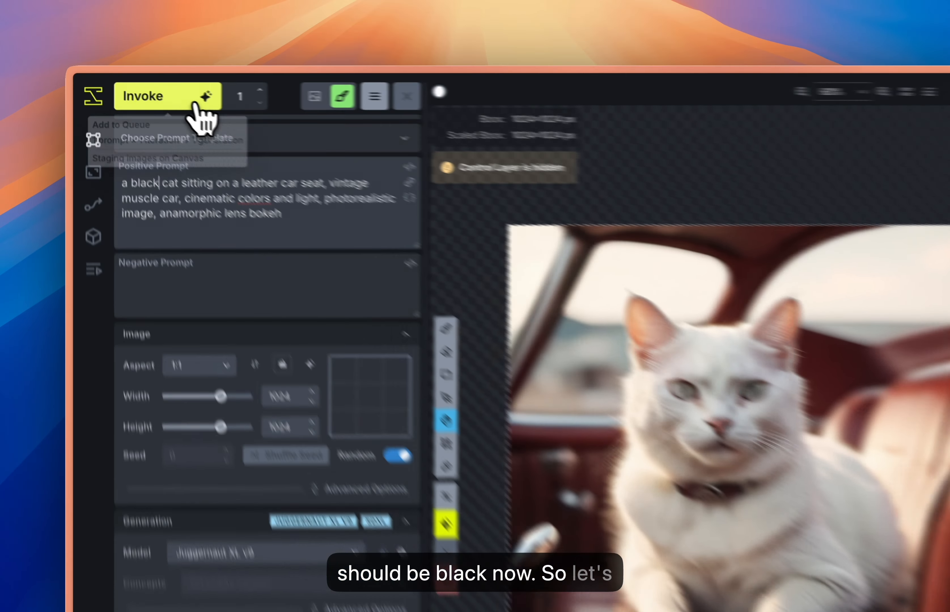
click(195, 105)
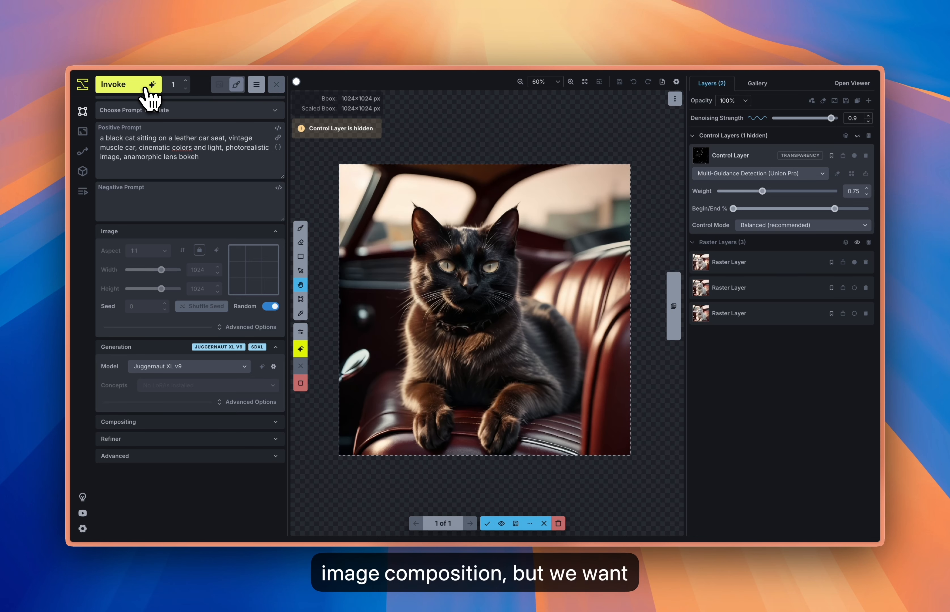
click(491, 523)
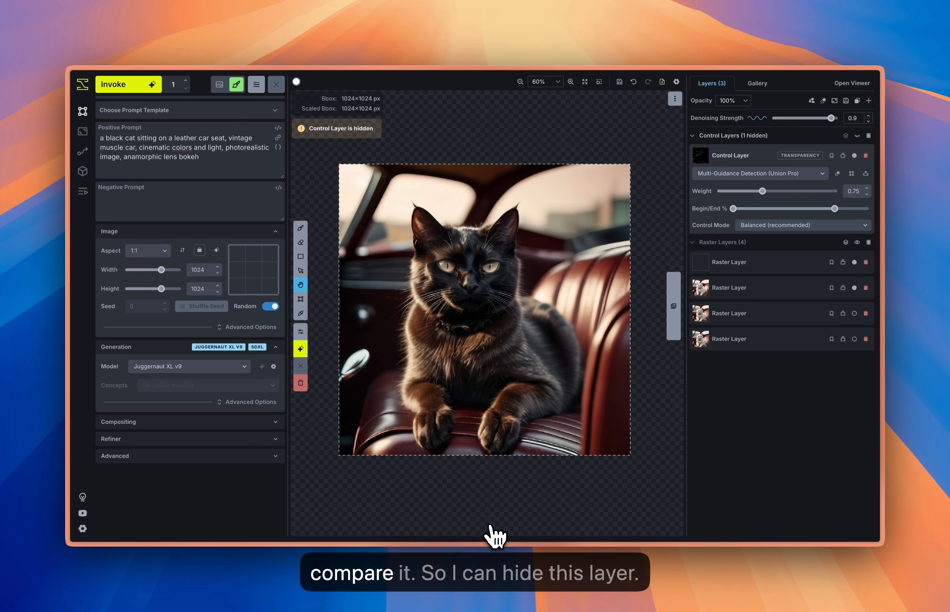
Step: Compare the black cat with the white cat by toggling the topmost raster layer's visibility, leaving that layer disabled
click(854, 262)
click(854, 263)
click(854, 263)
click(854, 263)
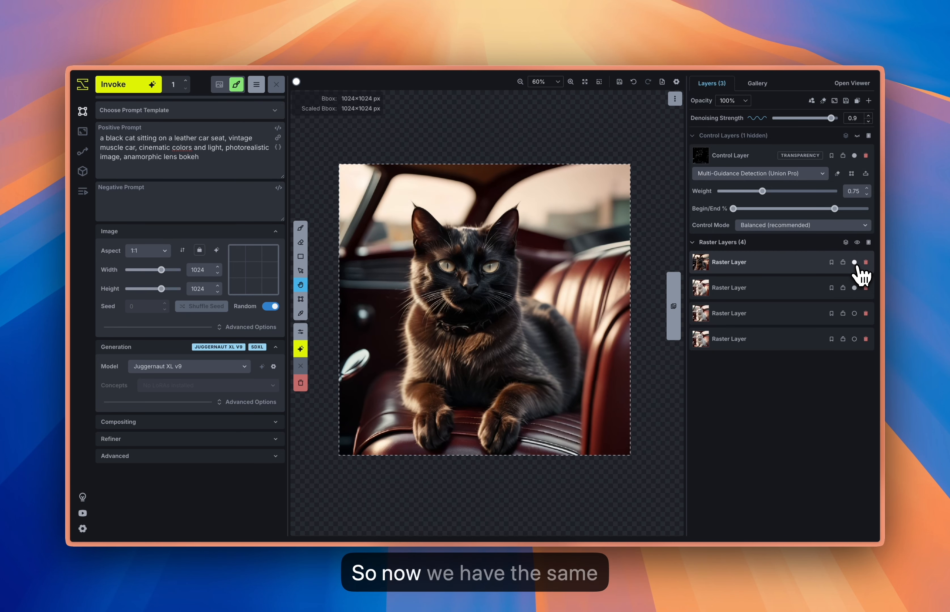
click(854, 263)
click(854, 263)
click(855, 263)
click(854, 263)
click(854, 263)
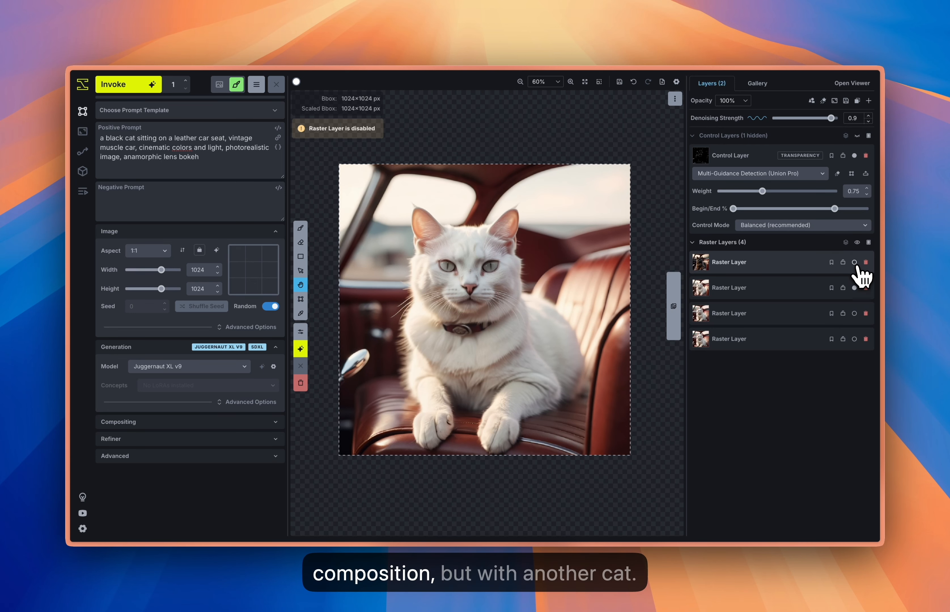
click(854, 262)
click(854, 263)
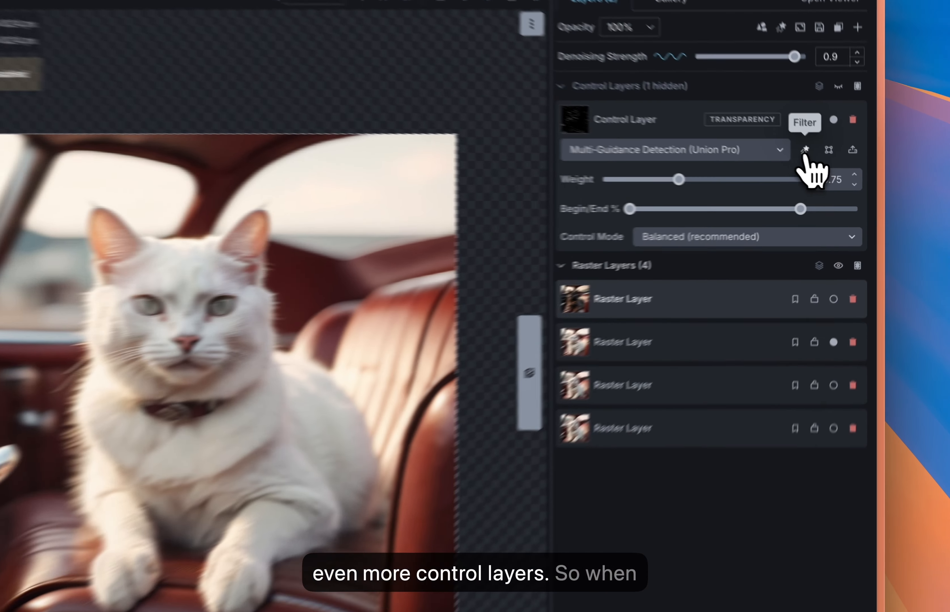
Step: Examine the filter types available for the control layer and leave the filter without applying it
click(837, 173)
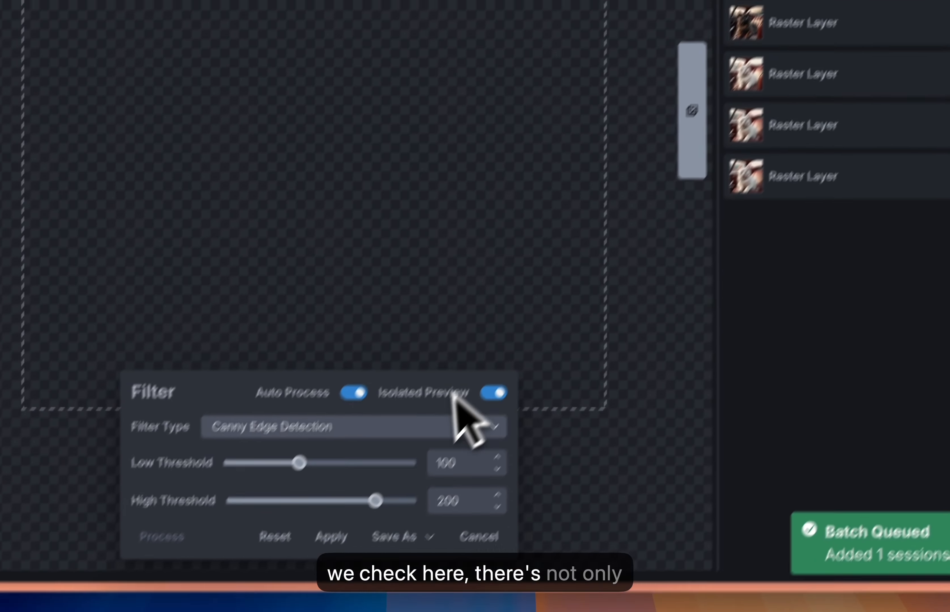
click(392, 433)
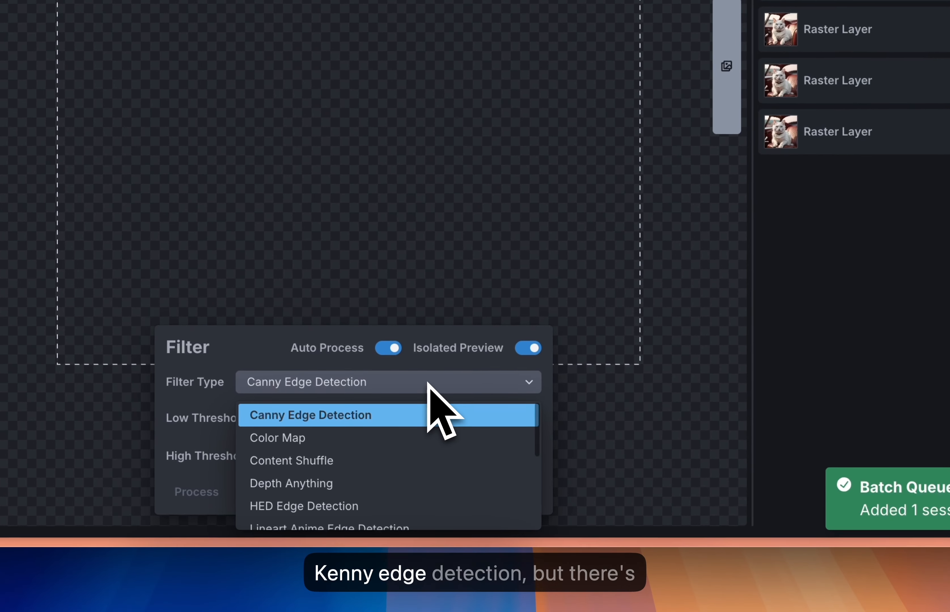
scroll(413, 439, down, 8)
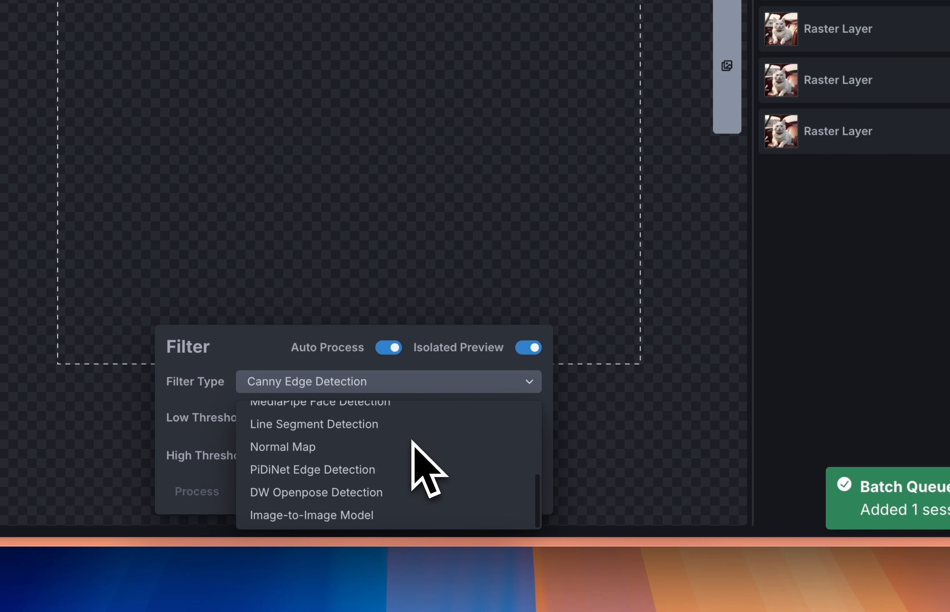
click(294, 374)
click(524, 491)
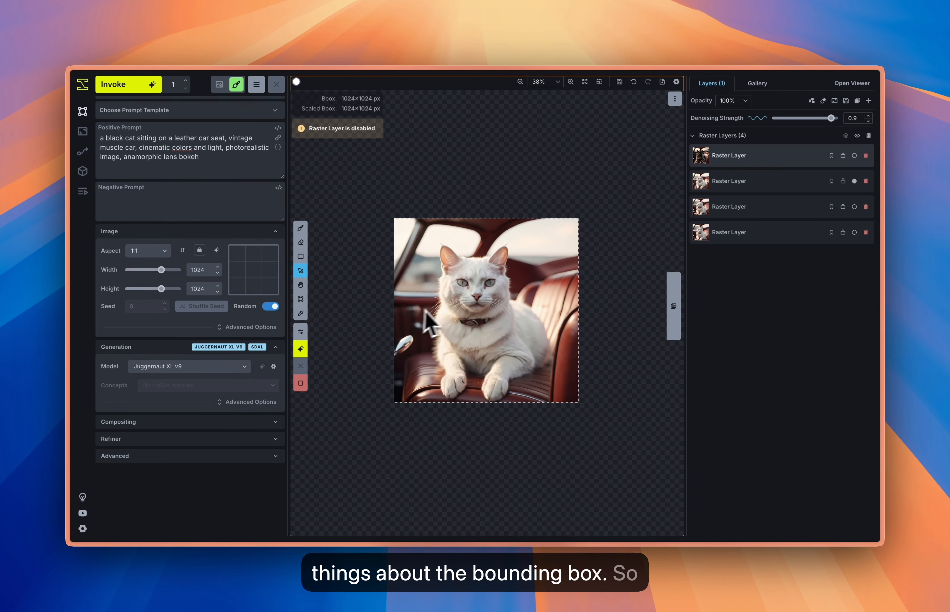
Step: Move the bounding box off the cat image to the empty canvas area on its left
click(301, 301)
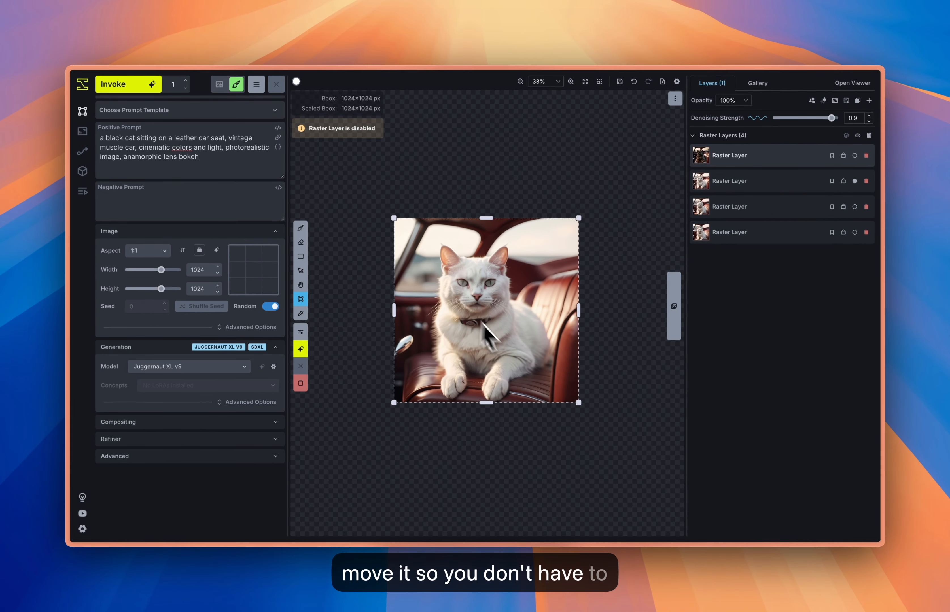
scroll(509, 359, down, 4)
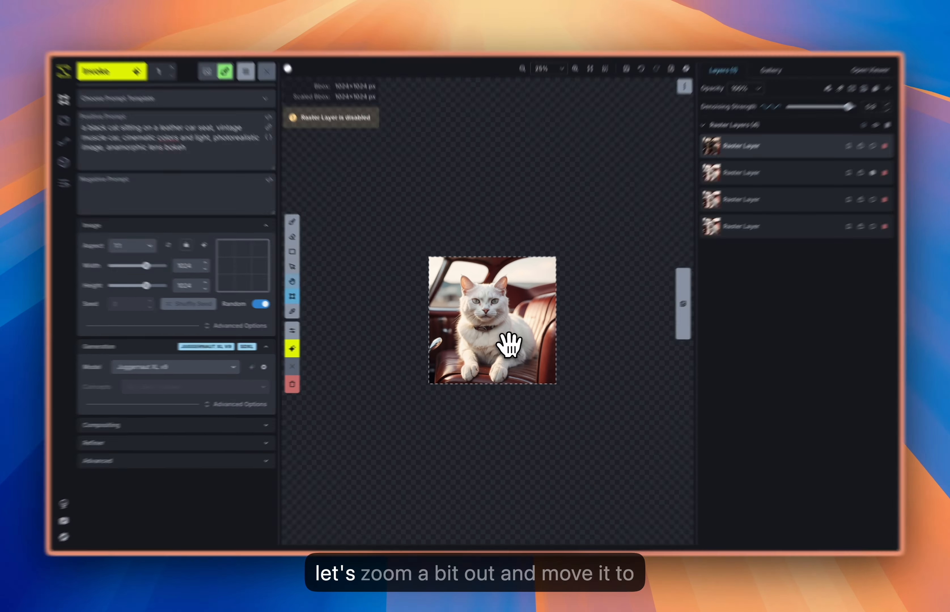
drag(509, 345, 572, 348)
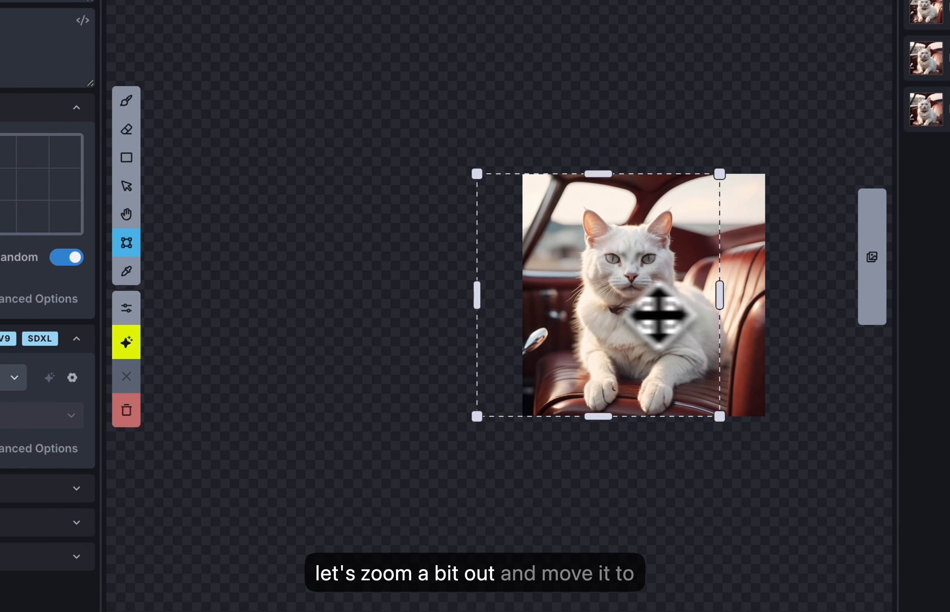
drag(657, 315, 301, 316)
key(h)
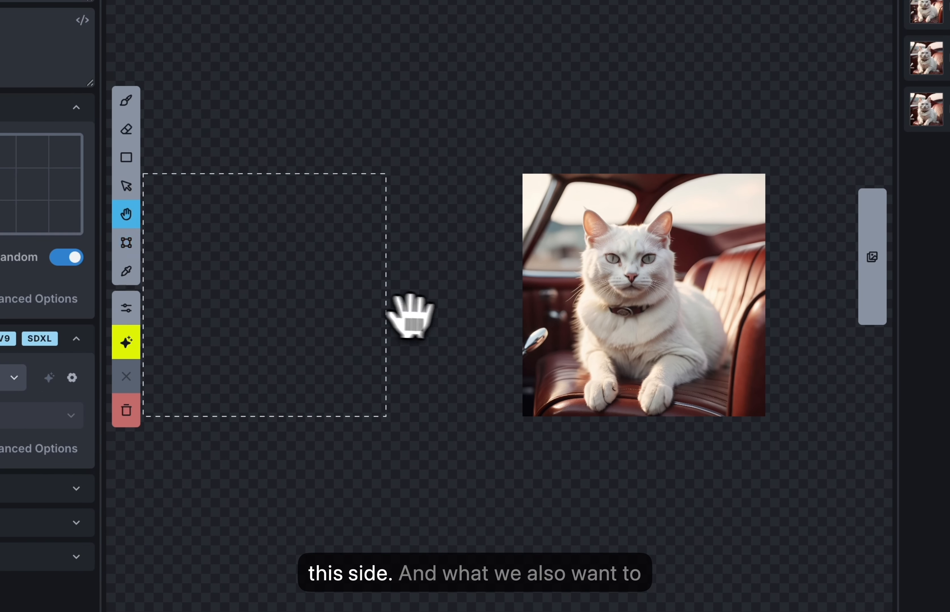
drag(412, 316, 519, 313)
key(c)
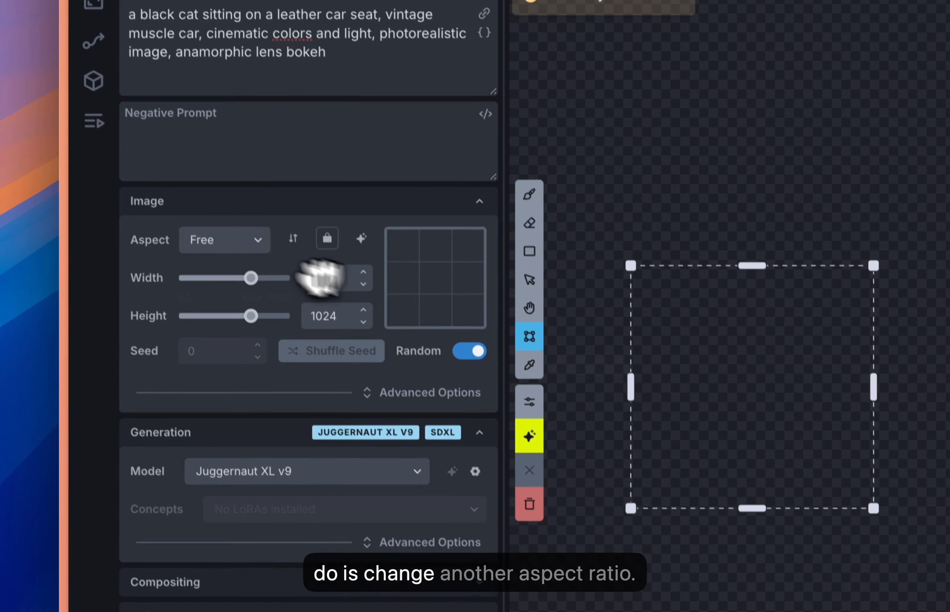
Step: Set the bounding box aspect ratio to 16:9 and start generating an image in it
click(235, 239)
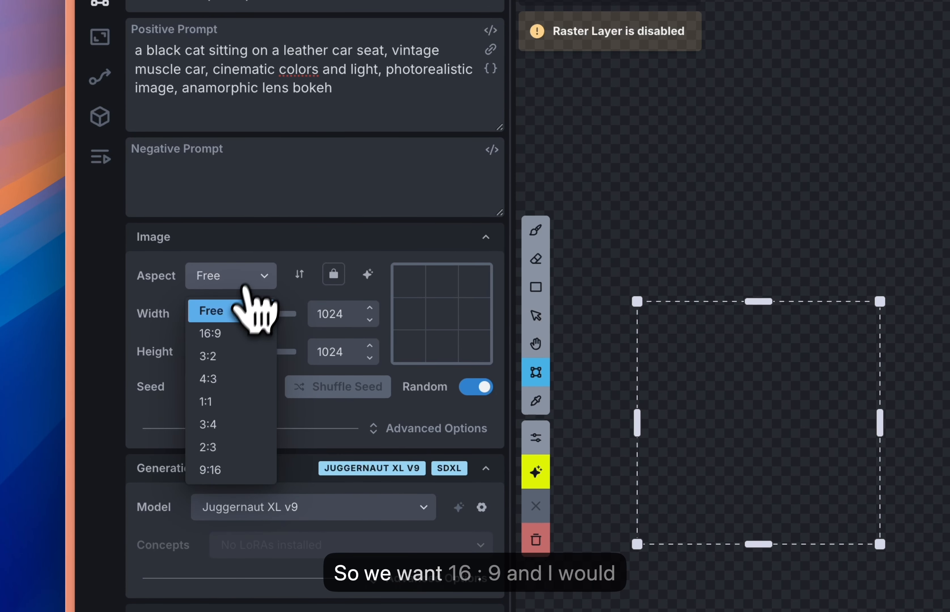
click(221, 335)
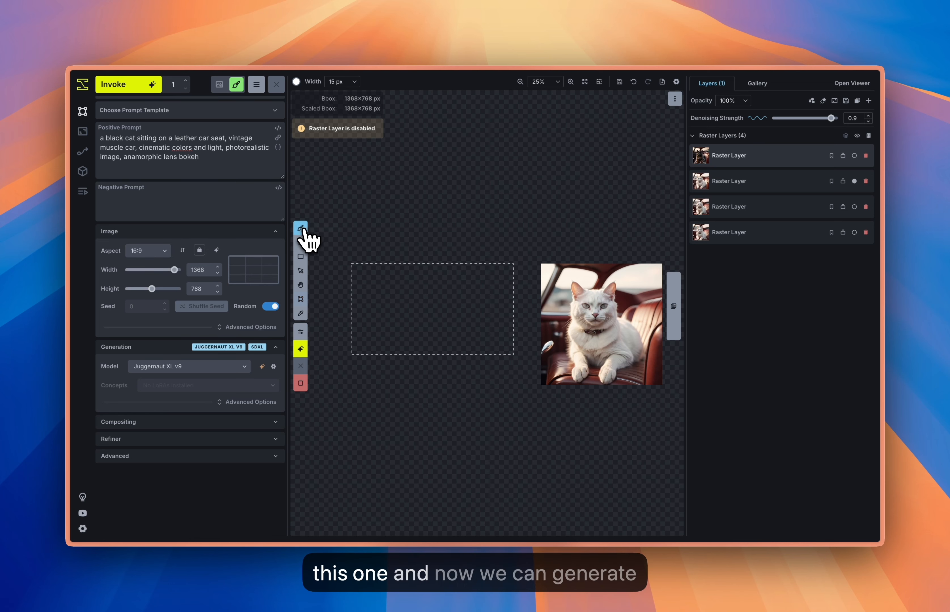
click(145, 86)
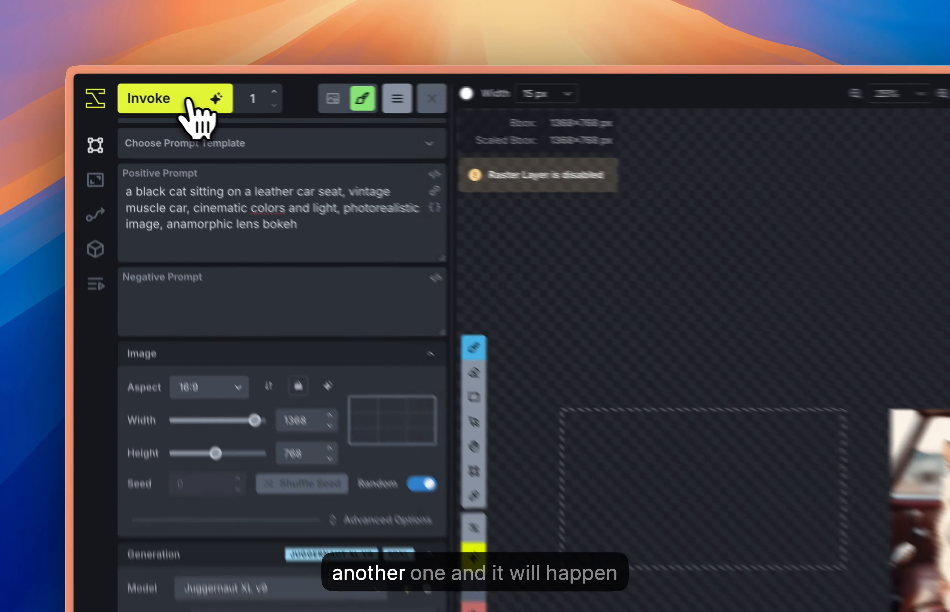